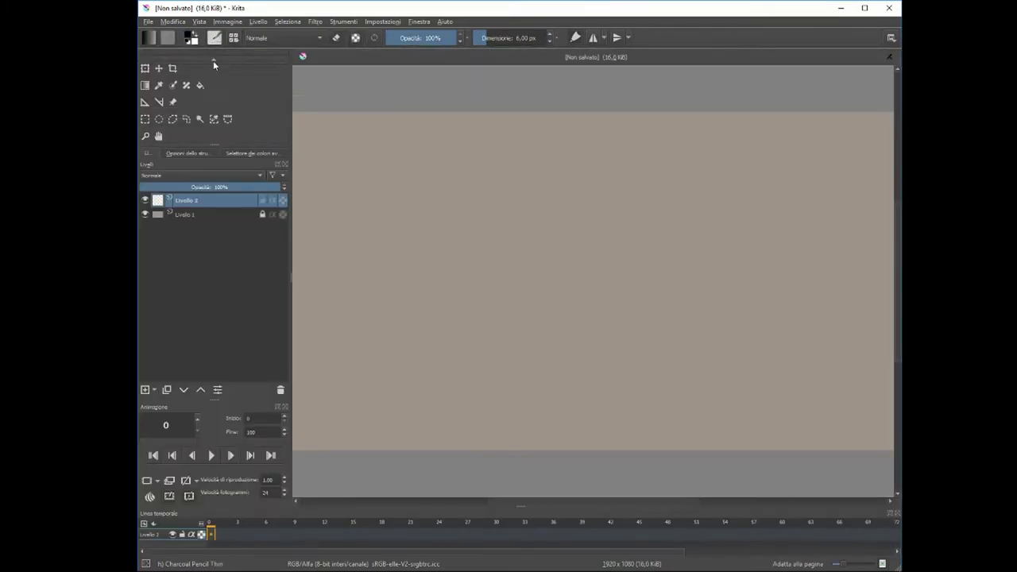
# Add the small colour selector docker beside the other panels, then add the advanced colour wheel selector.
pyautogui.click(383, 21)
pyautogui.click(601, 389)
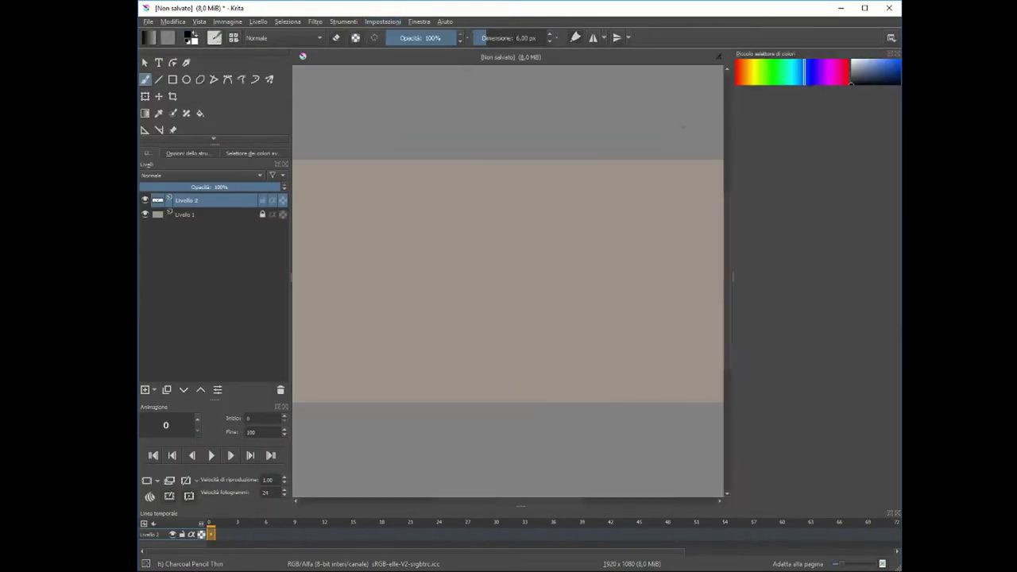
pyautogui.moveTo(768, 53); pyautogui.dragTo(231, 110)
pyautogui.click(384, 21)
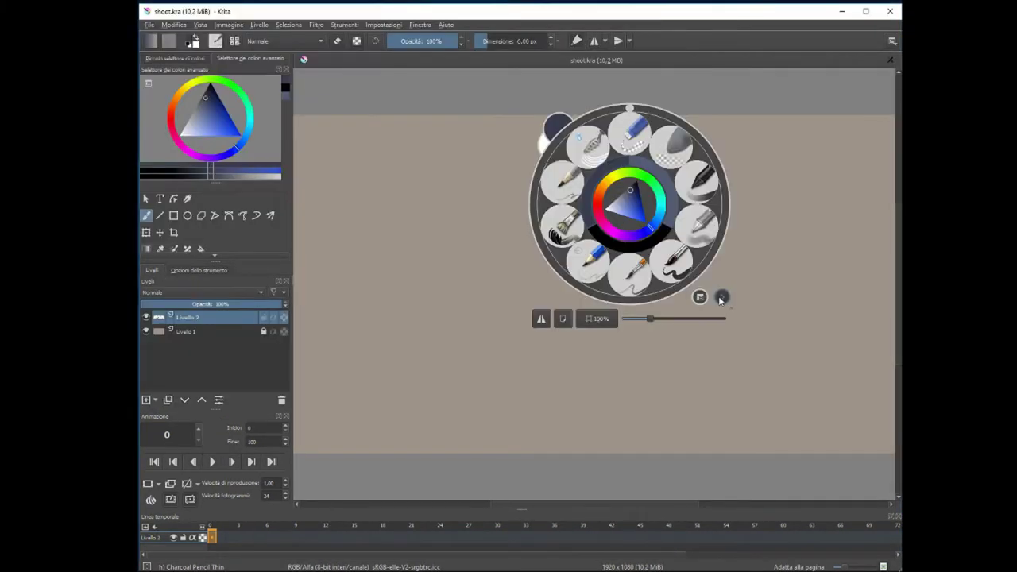
# Draw the stick figure, turn on onion skinning and enlarge the animation panel.
pyautogui.moveTo(632, 216); pyautogui.dragTo(628, 218)
pyautogui.moveTo(631, 243); pyautogui.dragTo(613, 360)
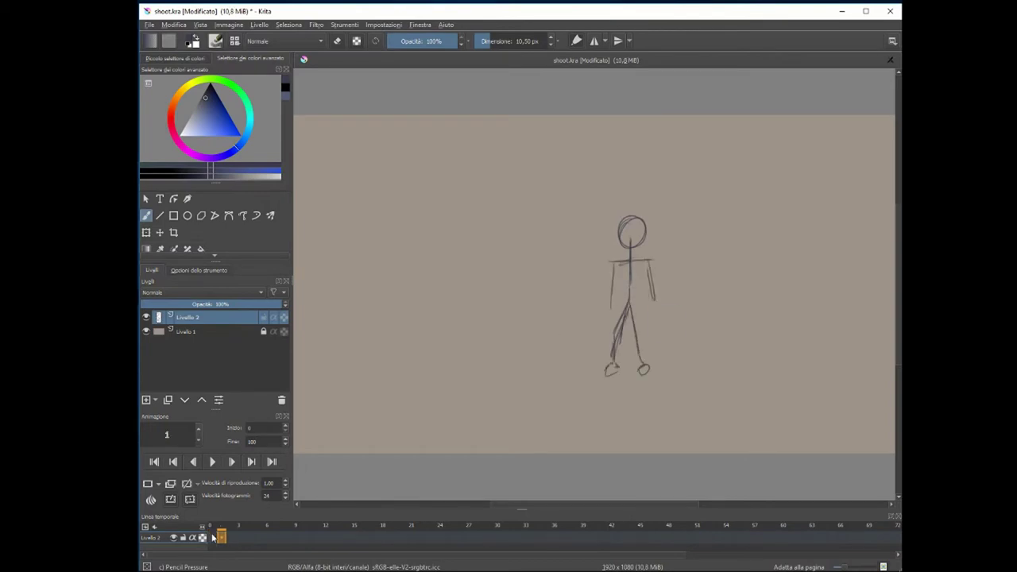
pyautogui.click(202, 537)
pyautogui.moveTo(219, 407); pyautogui.dragTo(219, 385)
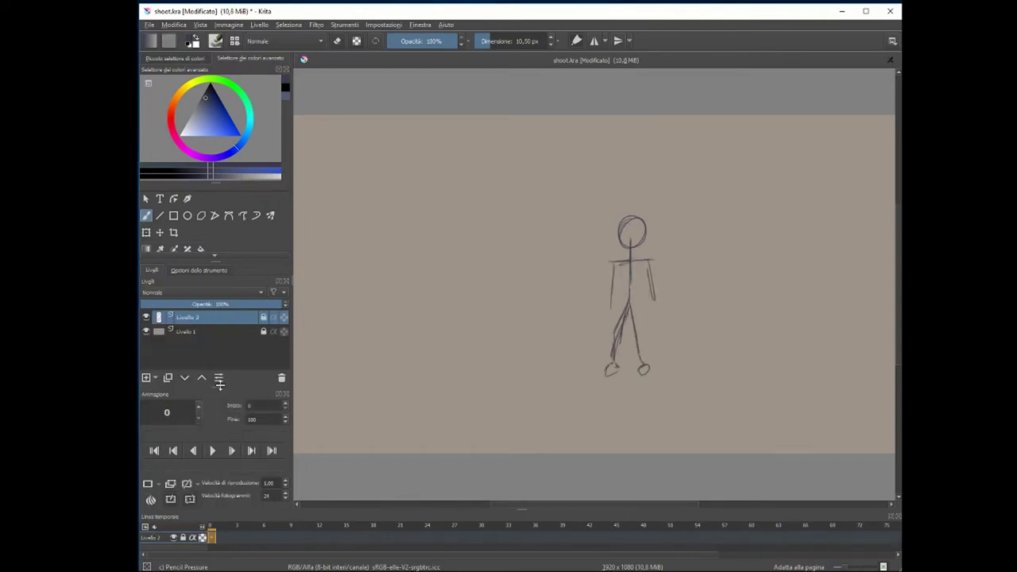
# Create new keyframes at frames 3 and 6.
pyautogui.rightClick(222, 542)
pyautogui.click(422, 462)
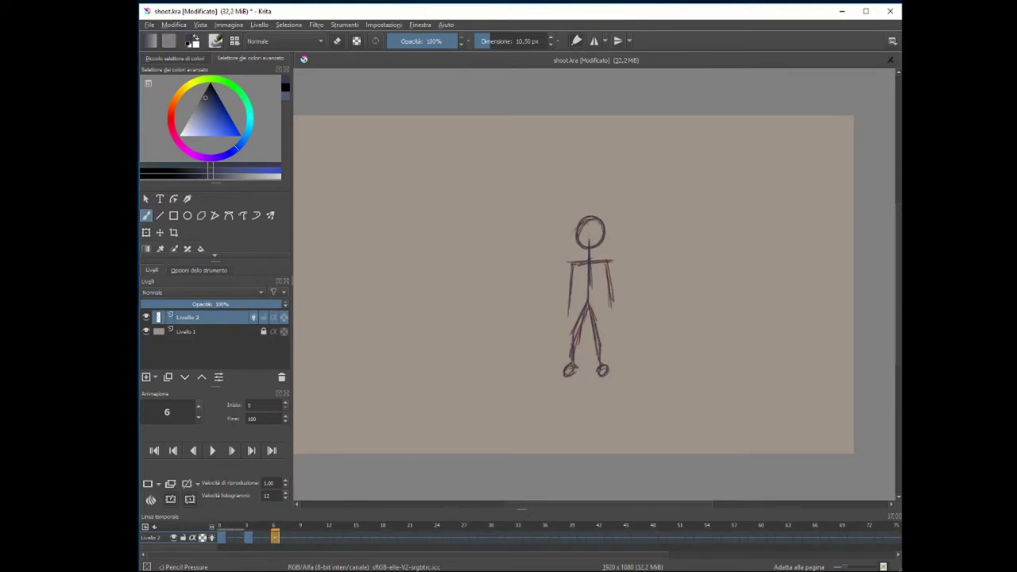
pyautogui.rightClick(275, 537)
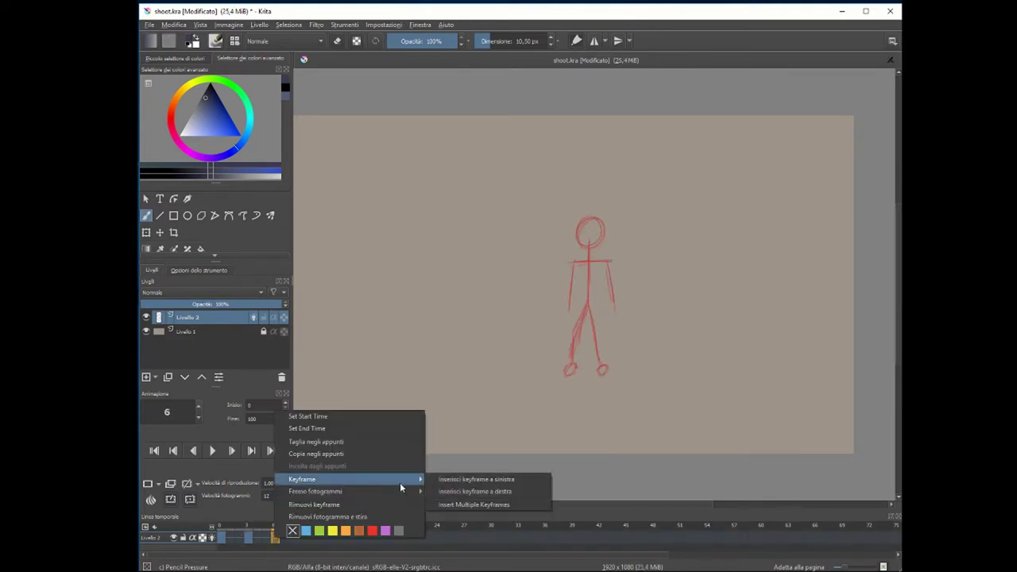
pyautogui.click(306, 519)
# Check frame 14, add a blank keyframe at frame 18 and draw the arm stretched horizontally.
pyautogui.click(356, 538)
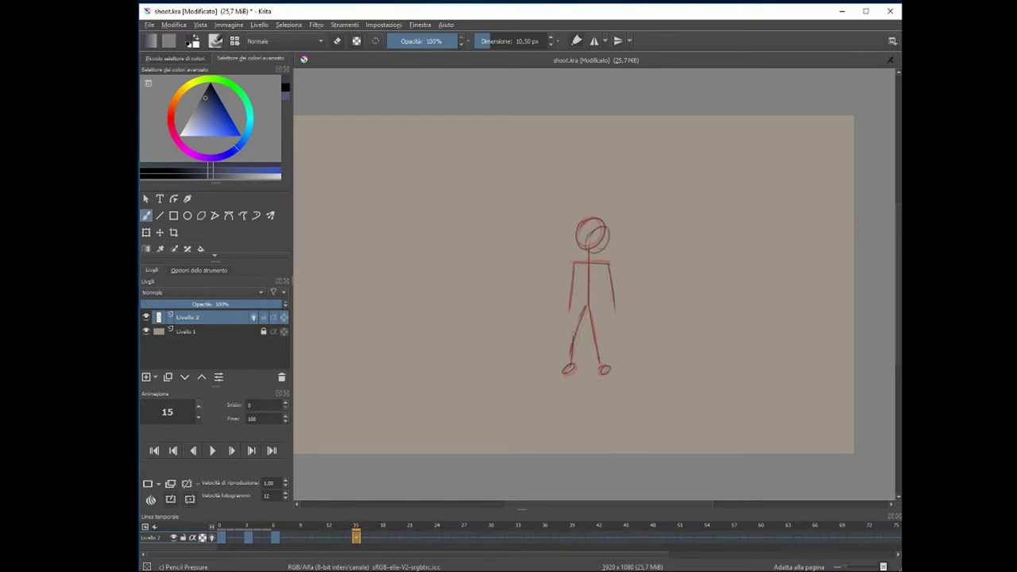
pyautogui.press('Left')
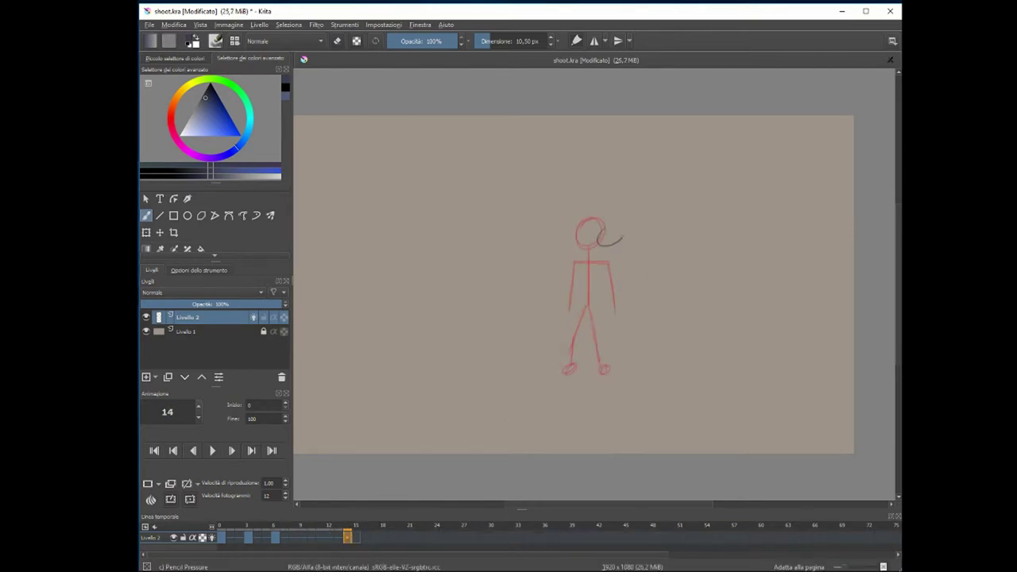
pyautogui.click(383, 537)
pyautogui.rightClick(383, 537)
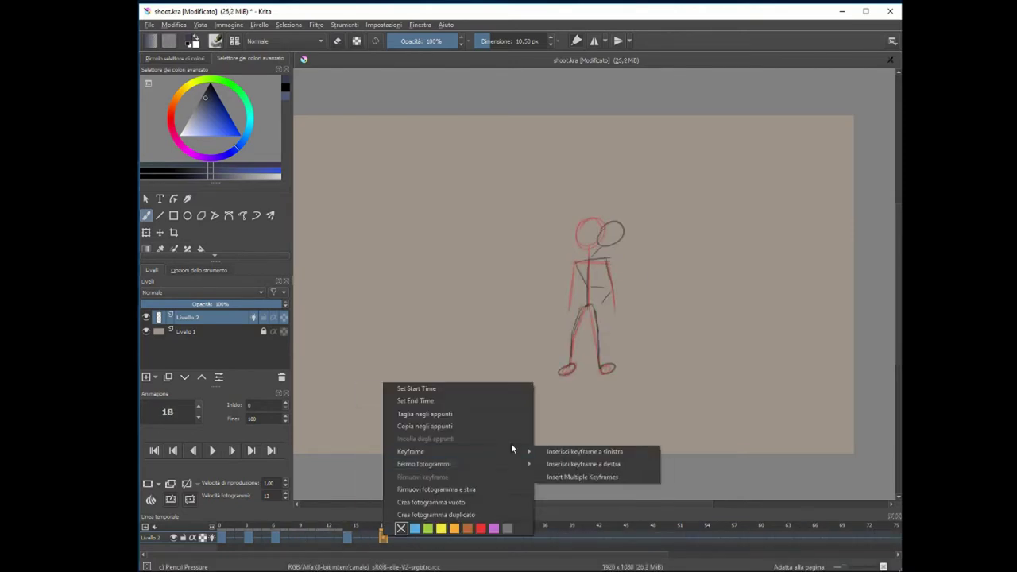
pyautogui.click(421, 428)
pyautogui.moveTo(609, 259); pyautogui.dragTo(524, 260)
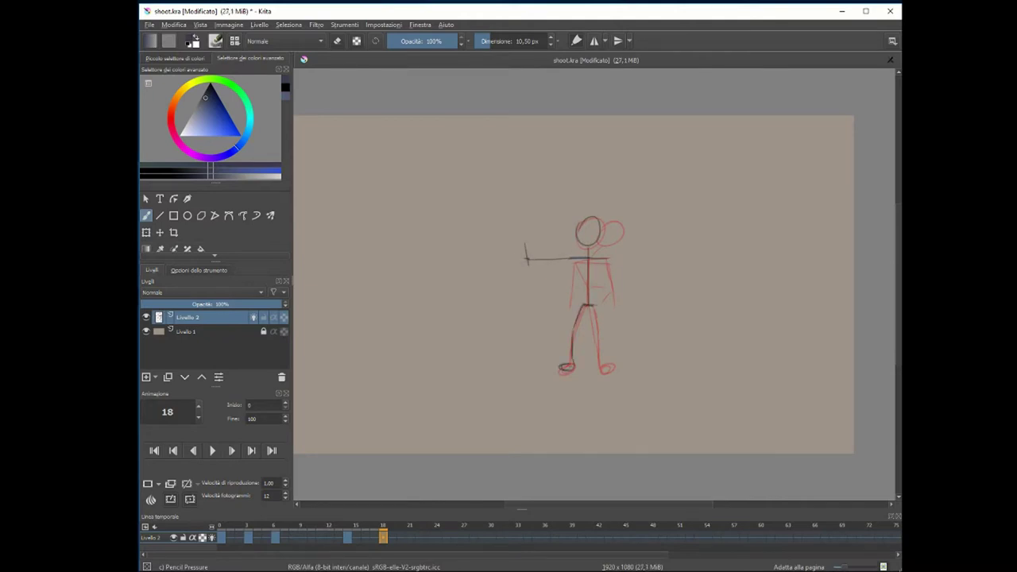
# Draw a hooked arm stroke at frame 25, then undo it.
pyautogui.click(348, 538)
pyautogui.click(419, 537)
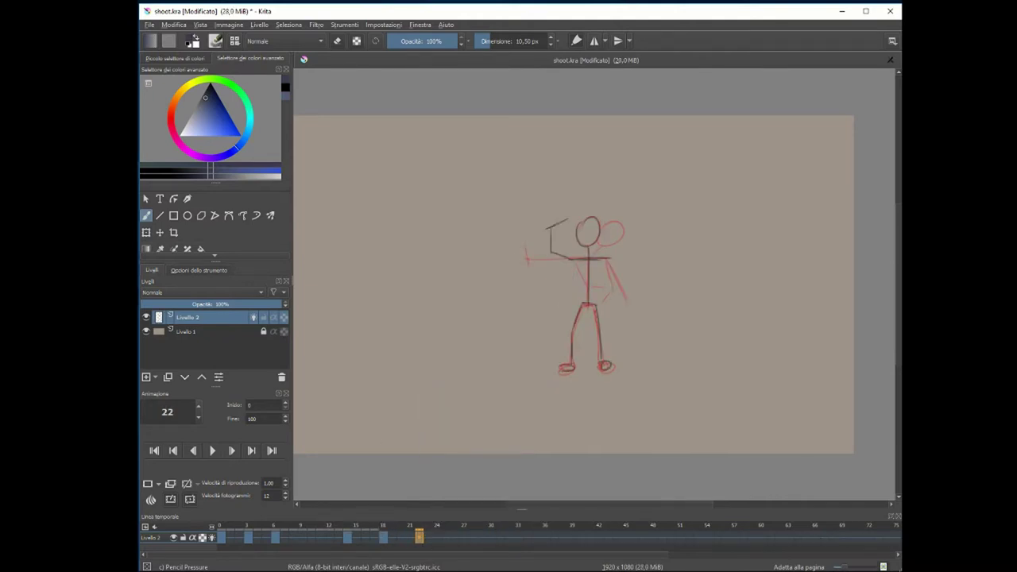
pyautogui.press('Right')
pyautogui.press('Right')
pyautogui.press('Right')
pyautogui.moveTo(510, 255); pyautogui.dragTo(531, 264)
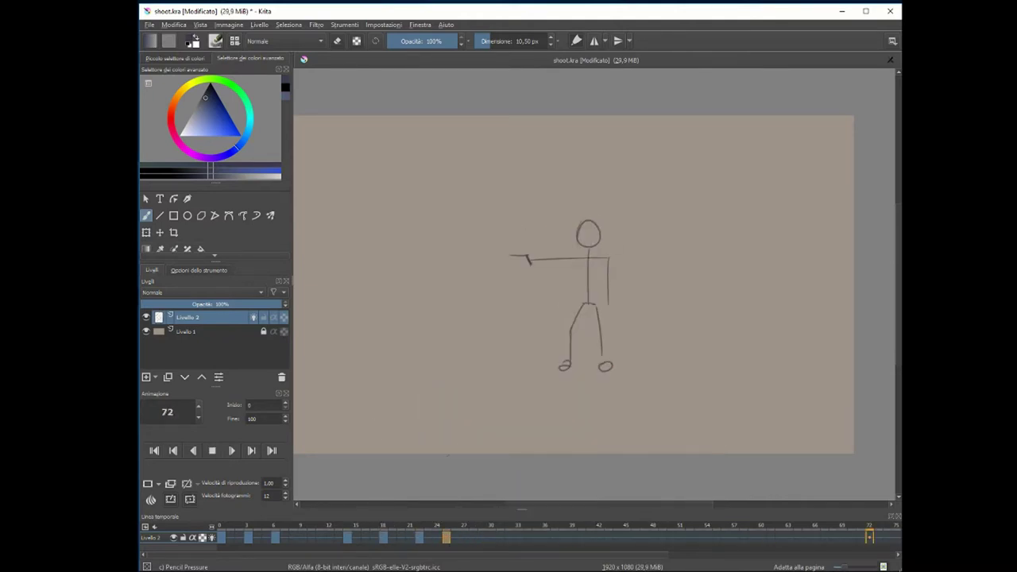
pyautogui.click(482, 538)
pyautogui.rightClick(482, 537)
pyautogui.press('Escape')
pyautogui.hotkey('ctrl', 'z')
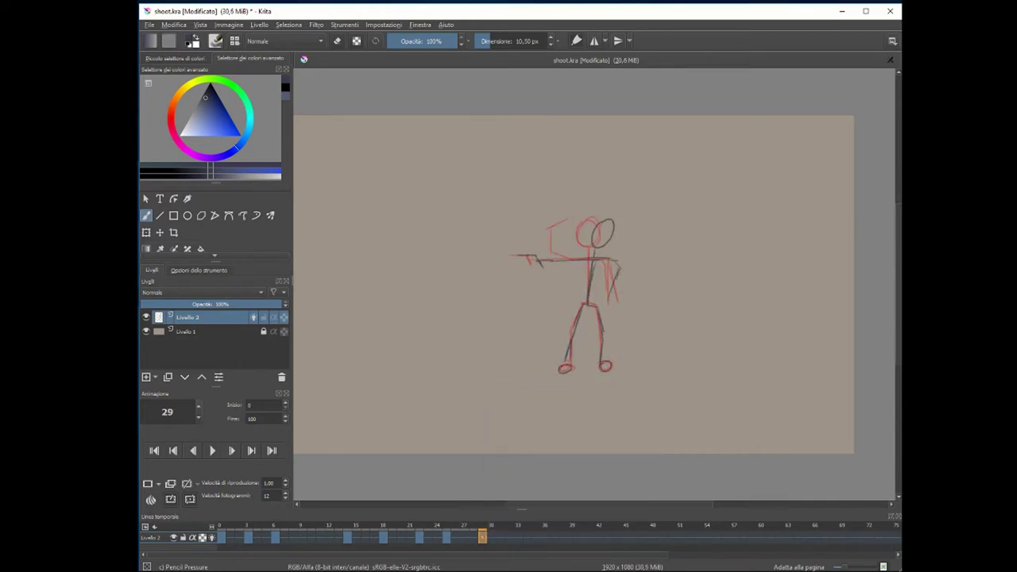
# Draw the pointing arm at frame 33 and trace the head, torso and legs darker.
pyautogui.click(510, 537)
pyautogui.moveTo(528, 245); pyautogui.dragTo(620, 262)
pyautogui.click(151, 499)
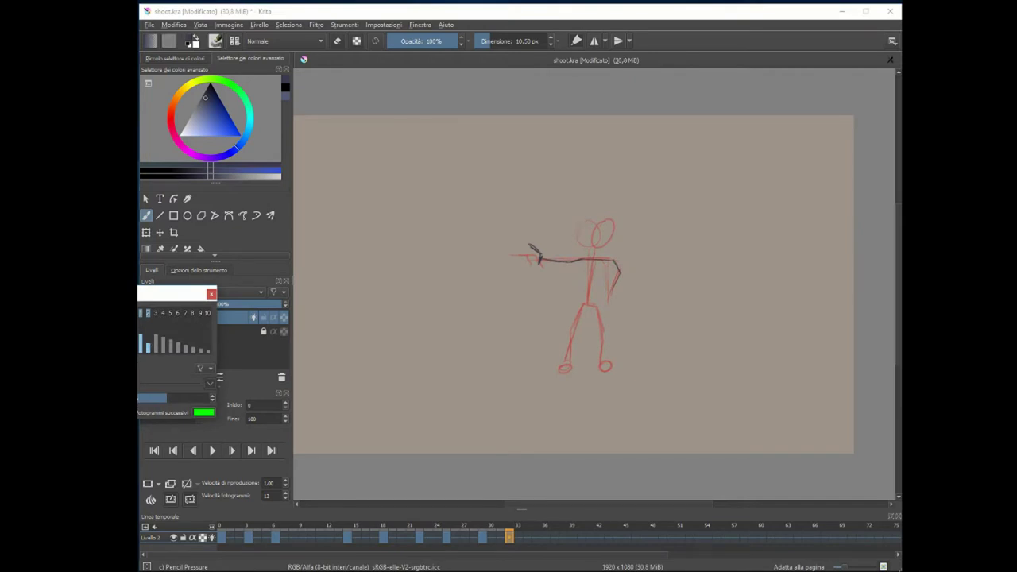
pyautogui.moveTo(597, 223); pyautogui.dragTo(596, 224)
pyautogui.moveTo(592, 258); pyautogui.dragTo(563, 367)
pyautogui.press('e')
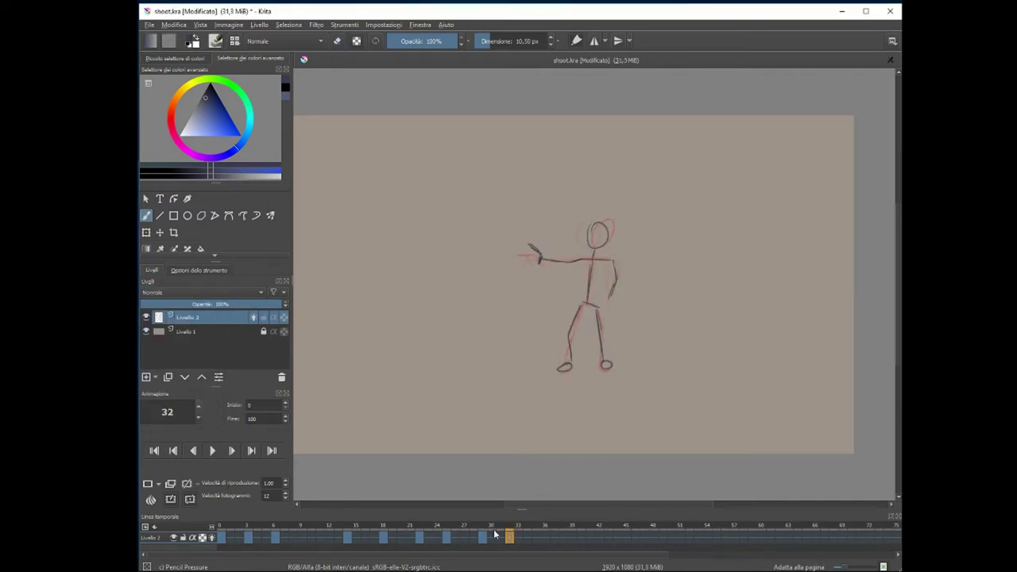
# Add a frame at 35, scrub back to frame 14 and play the animation.
pyautogui.rightClick(536, 537)
pyautogui.click(572, 393)
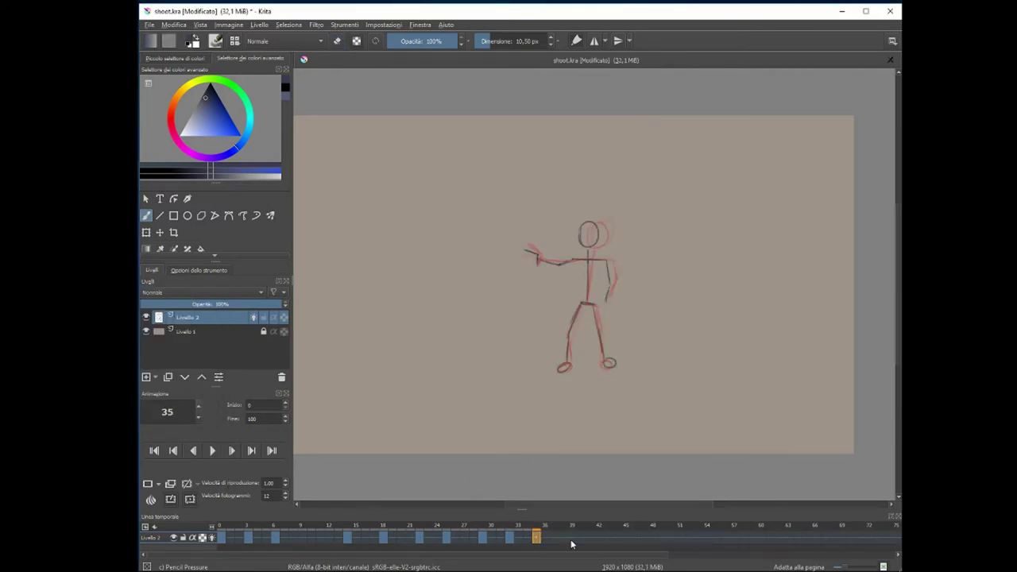
pyautogui.moveTo(571, 545); pyautogui.dragTo(381, 545)
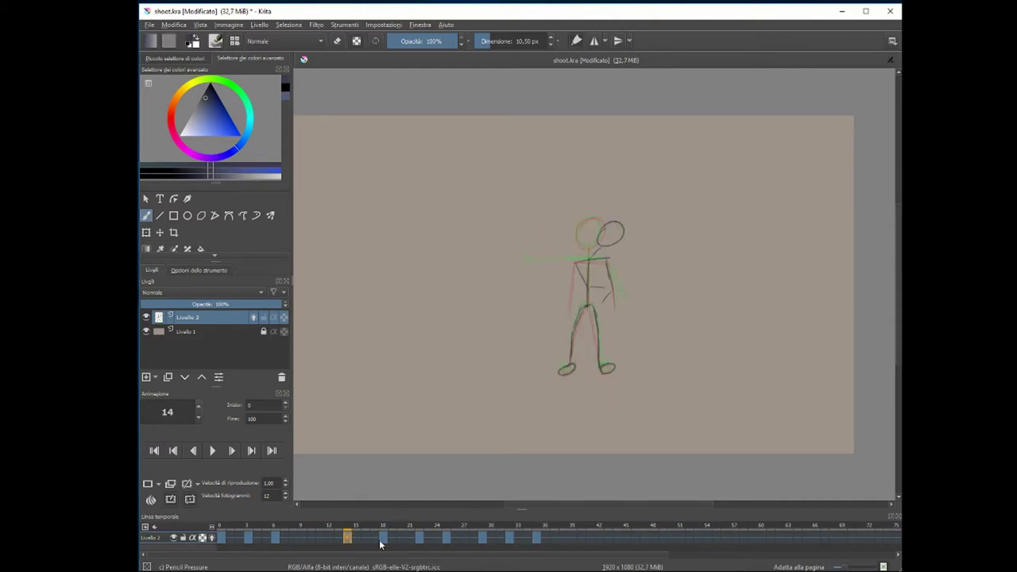
pyautogui.press('space')
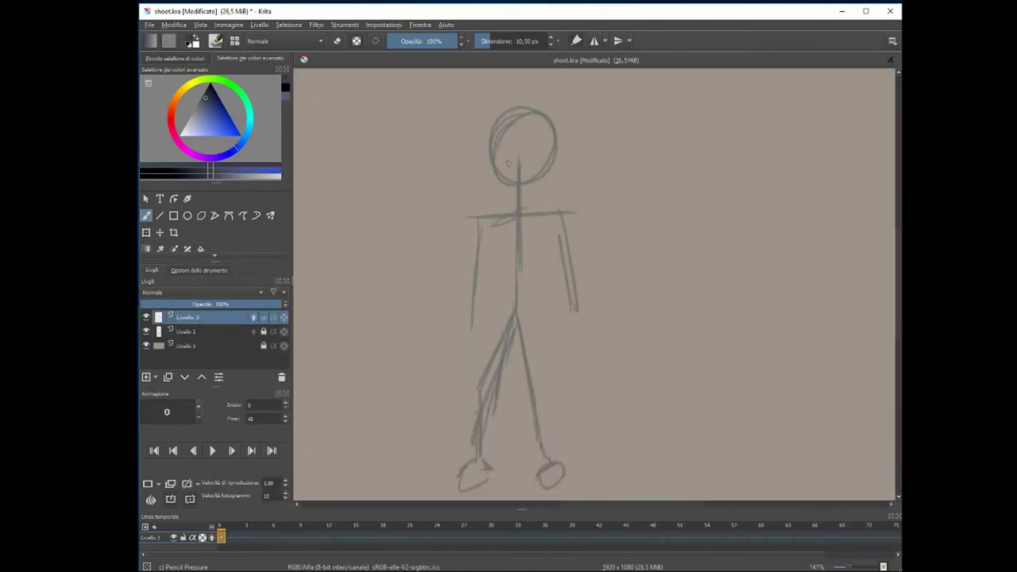
# Sketch the coated character's legs, shoulders, torso, shading and sleeve over the stick figure.
pyautogui.moveTo(516, 209)
pyautogui.mouseDown()
pyautogui.moveTo(492, 306)
pyautogui.moveTo(481, 445)
pyautogui.mouseUp()
pyautogui.moveTo(516, 344)
pyautogui.mouseDown()
pyautogui.moveTo(477, 449)
pyautogui.moveTo(445, 489)
pyautogui.mouseUp()
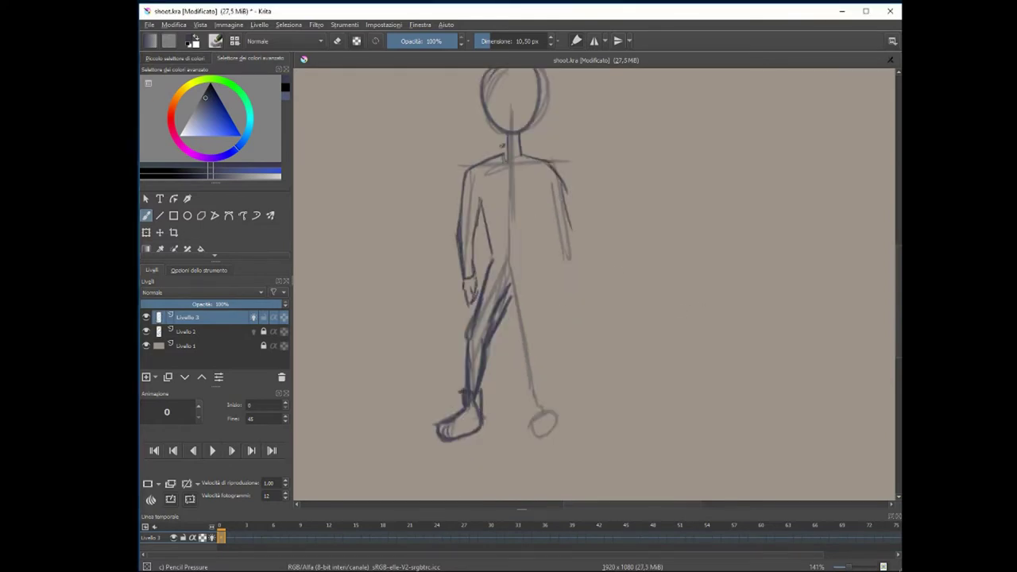
pyautogui.moveTo(510, 147); pyautogui.dragTo(490, 278)
pyautogui.moveTo(503, 262); pyautogui.dragTo(467, 327)
pyautogui.moveTo(560, 334); pyautogui.dragTo(526, 362)
pyautogui.moveTo(491, 298); pyautogui.dragTo(458, 350)
pyautogui.moveTo(487, 156); pyautogui.dragTo(464, 235)
pyautogui.moveTo(528, 144)
pyautogui.mouseDown()
pyautogui.moveTo(577, 259)
pyautogui.moveTo(534, 356)
pyautogui.moveTo(557, 433)
pyautogui.mouseUp()
# Enlarge the timeline, show the stick-figure layer in it and go to frame 14.
pyautogui.scroll(3, 509, 287)
pyautogui.scroll(-2, 509, 286)
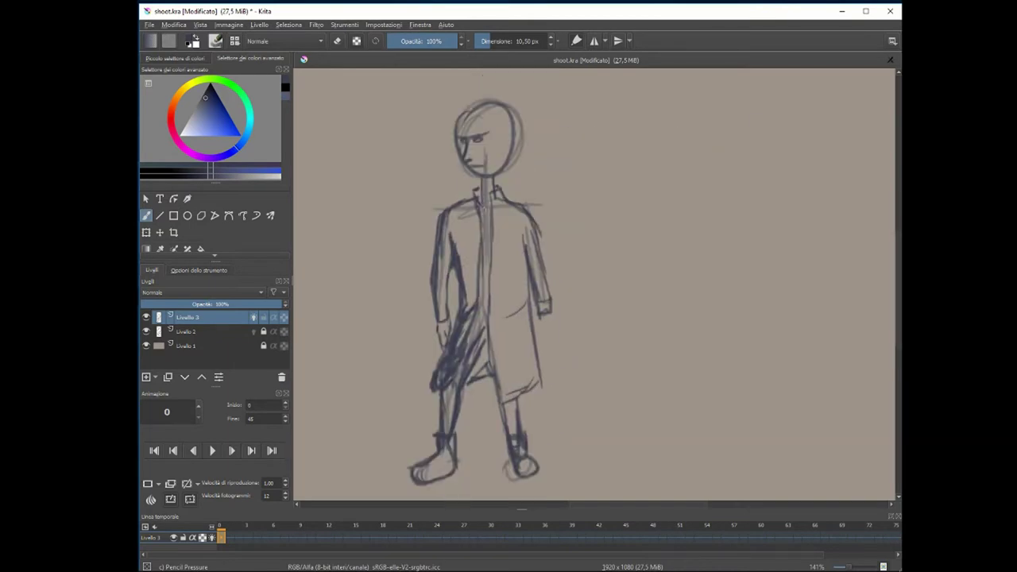
pyautogui.moveTo(159, 516); pyautogui.dragTo(159, 489)
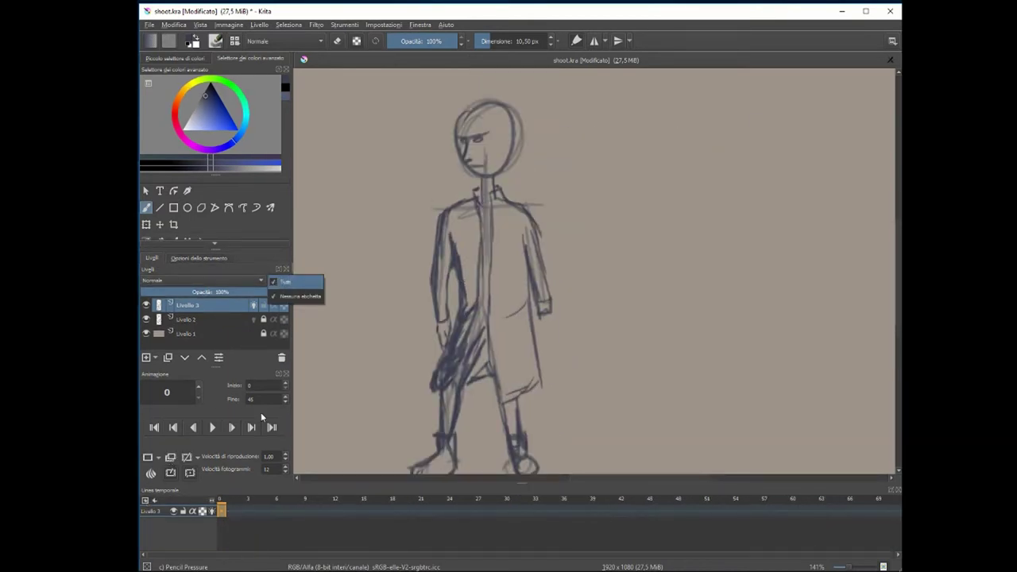
pyautogui.click(145, 501)
pyautogui.click(182, 520)
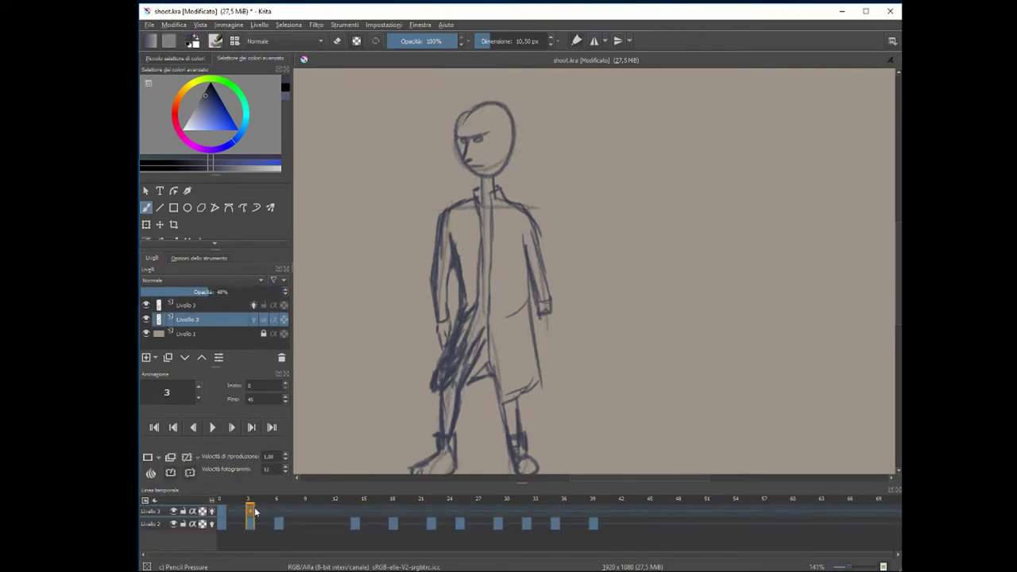
pyautogui.click(354, 511)
# Add a blank keyframe at frame 14 and sketch the coated figure, moving the head onto the neck.
pyautogui.rightClick(355, 513)
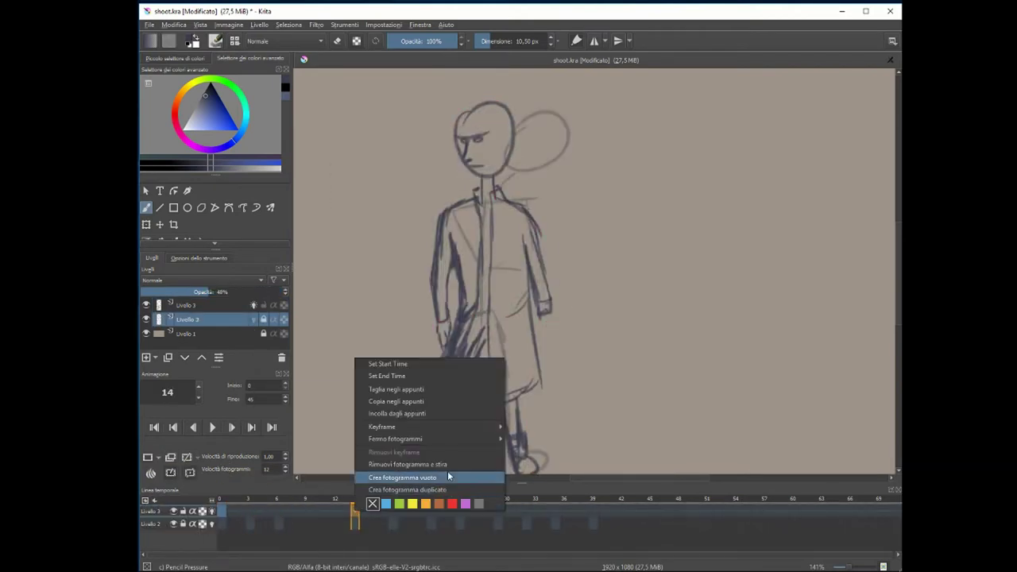
pyautogui.click(354, 513)
pyautogui.moveTo(525, 119); pyautogui.dragTo(545, 152)
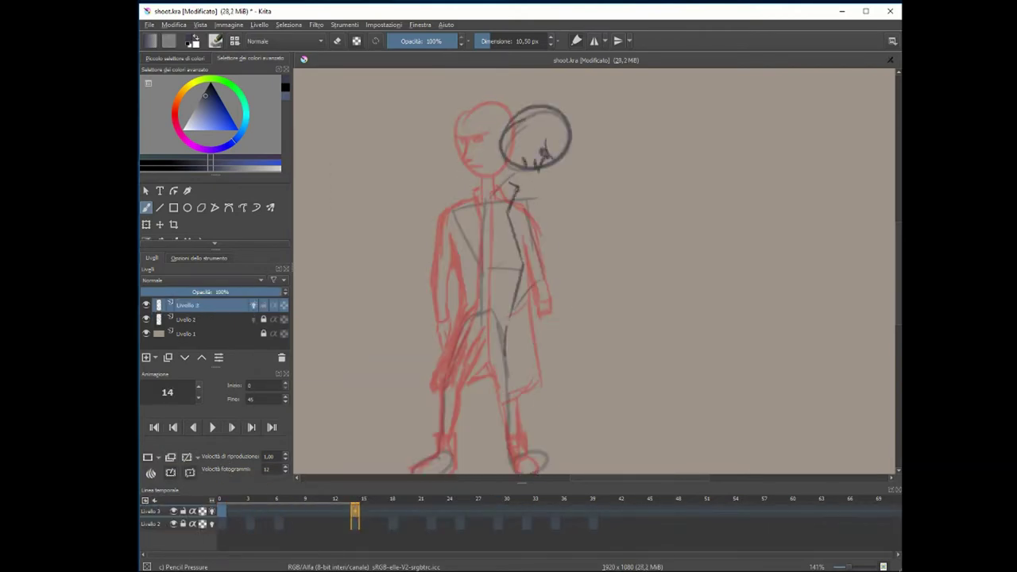
pyautogui.hotkey('ctrl', 't')
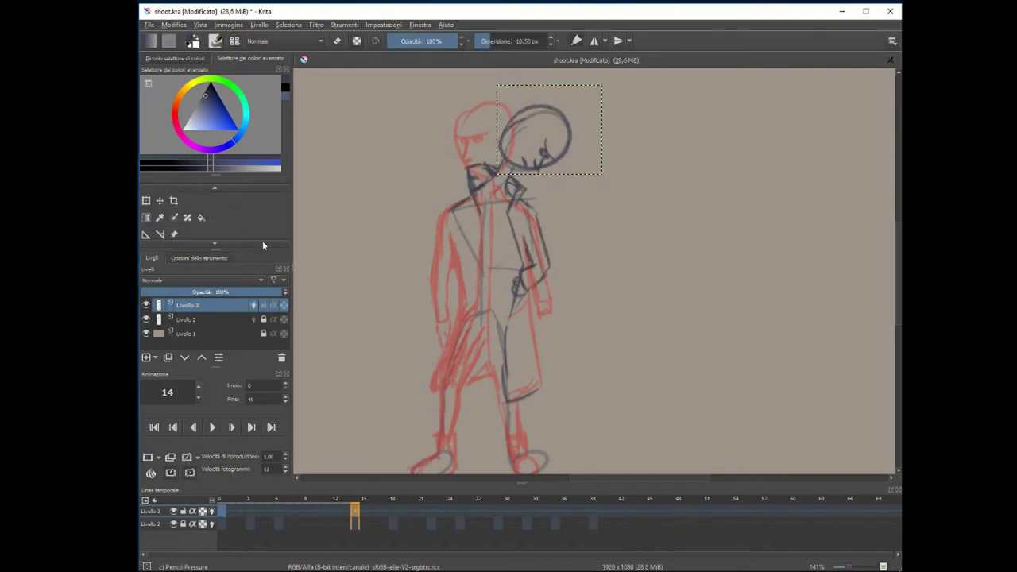
pyautogui.moveTo(535, 137); pyautogui.dragTo(527, 143)
pyautogui.press('Return')
pyautogui.moveTo(475, 261); pyautogui.dragTo(512, 268)
pyautogui.moveTo(480, 208)
pyautogui.mouseDown()
pyautogui.moveTo(509, 283)
pyautogui.moveTo(433, 398)
pyautogui.mouseUp()
pyautogui.moveTo(487, 302); pyautogui.dragTo(532, 418)
pyautogui.moveTo(504, 251); pyautogui.dragTo(504, 280)
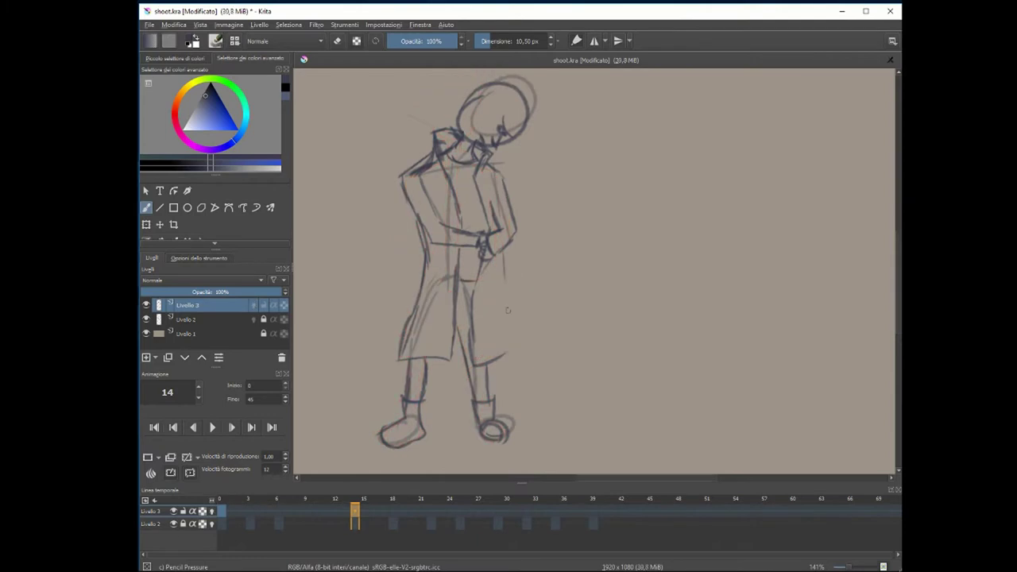
# At frame 18, draw the face, sleeve, coat lines and a gun in the outstretched hand.
pyautogui.moveTo(358, 502)
pyautogui.mouseDown()
pyautogui.moveTo(392, 502)
pyautogui.moveTo(228, 512)
pyautogui.mouseUp()
pyautogui.moveTo(228, 512)
pyautogui.mouseDown()
pyautogui.moveTo(392, 512)
pyautogui.moveTo(227, 513)
pyautogui.mouseUp()
pyautogui.moveTo(227, 513); pyautogui.dragTo(393, 513)
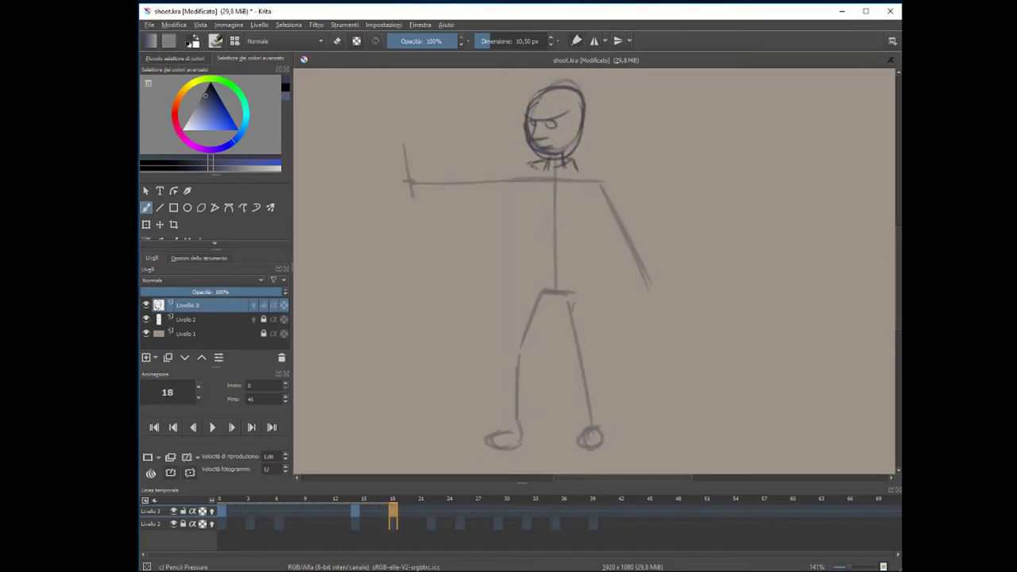
pyautogui.moveTo(596, 199); pyautogui.dragTo(650, 280)
pyautogui.moveTo(588, 270); pyautogui.dragTo(604, 388)
pyautogui.moveTo(549, 167); pyautogui.dragTo(560, 388)
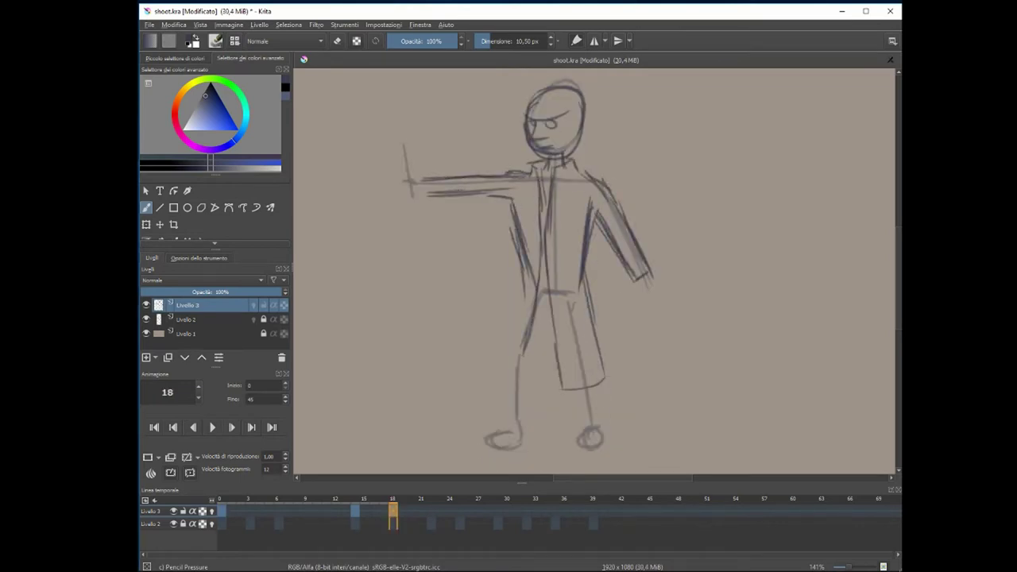
pyautogui.moveTo(517, 205); pyautogui.dragTo(509, 389)
pyautogui.moveTo(397, 139)
pyautogui.mouseDown()
pyautogui.moveTo(410, 163)
pyautogui.moveTo(405, 191)
pyautogui.moveTo(413, 182)
pyautogui.moveTo(429, 198)
pyautogui.mouseUp()
# Zoom in and erase-refine the face strokes at frame 18, then undo three times.
pyautogui.click(421, 495)
pyautogui.click(392, 499)
pyautogui.moveTo(556, 437)
pyautogui.mouseDown()
pyautogui.moveTo(541, 358)
pyautogui.moveTo(540, 387)
pyautogui.mouseUp()
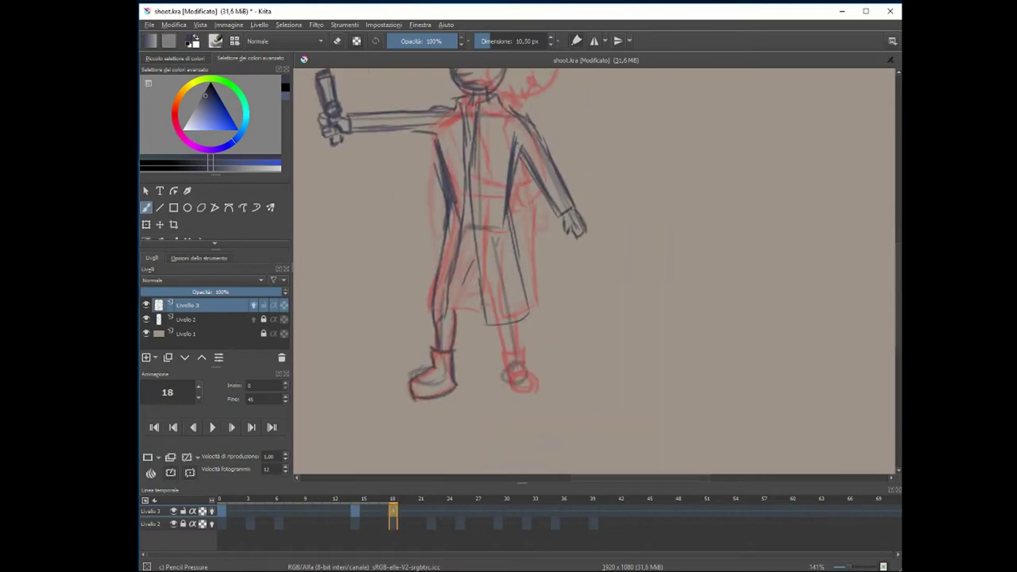
pyautogui.scroll(2, 597, 271)
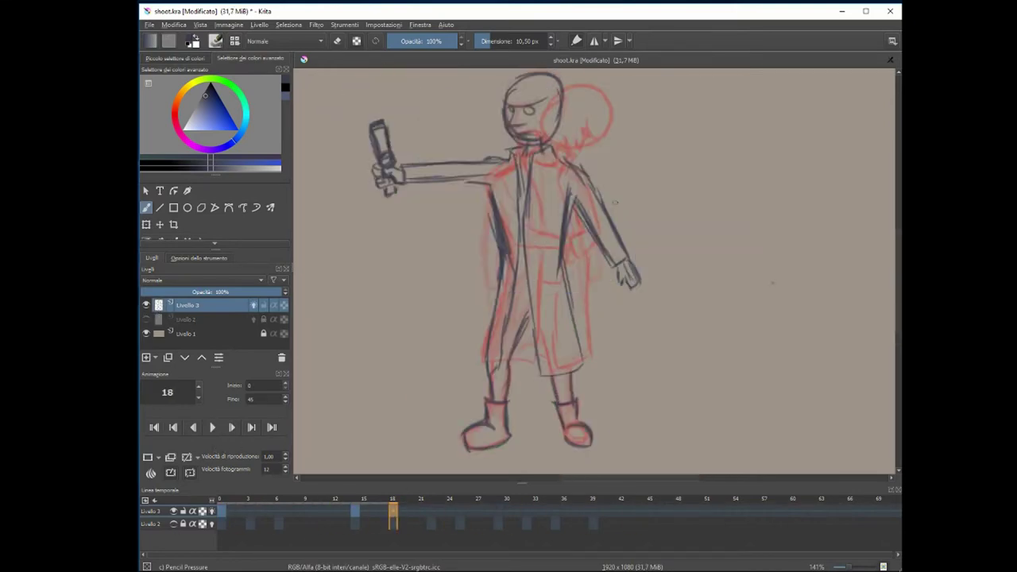
pyautogui.scroll(2, 517, 207)
pyautogui.press('e')
pyautogui.press('e')
pyautogui.moveTo(469, 208)
pyautogui.mouseDown()
pyautogui.moveTo(501, 219)
pyautogui.moveTo(455, 251)
pyautogui.mouseUp()
pyautogui.press('e')
pyautogui.press('e')
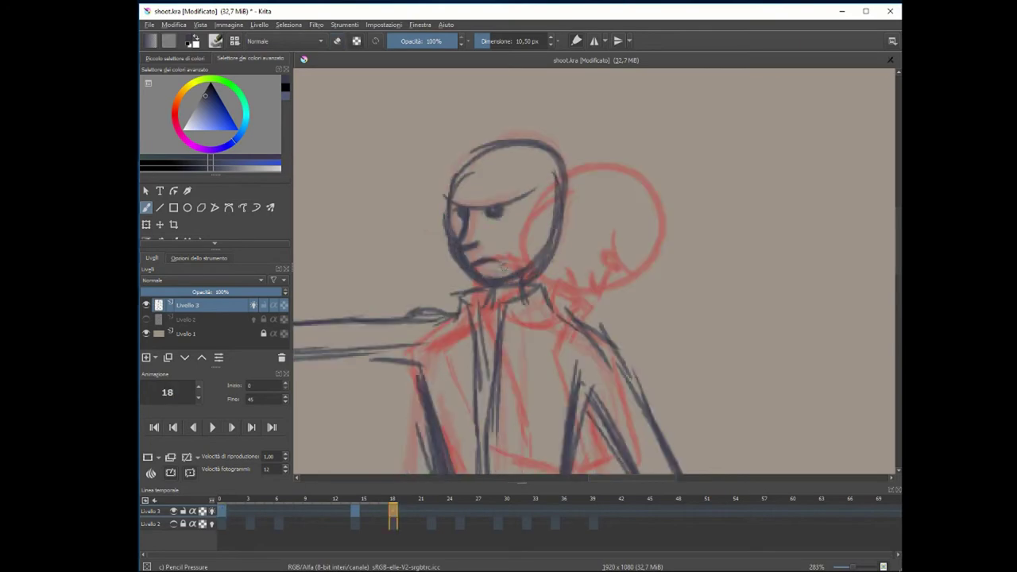
pyautogui.scroll(-4, 493, 238)
pyautogui.hotkey('ctrl', 'z')
pyautogui.hotkey('ctrl', 'z')
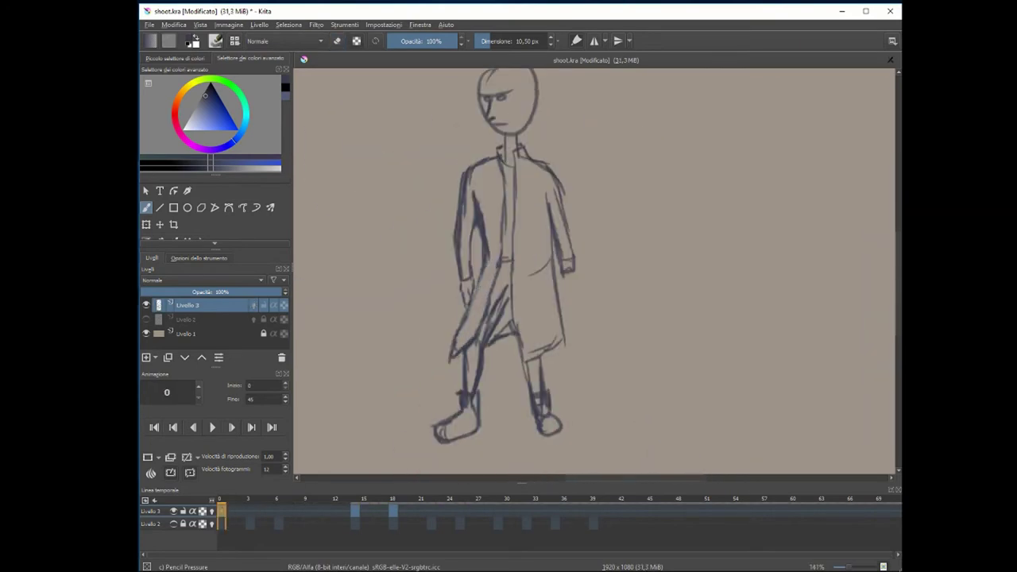
pyautogui.hotkey('ctrl', 'z')
pyautogui.hotkey('ctrl', 'z')
pyautogui.hotkey('ctrl', 'z')
pyautogui.hotkey('ctrl', 'z')
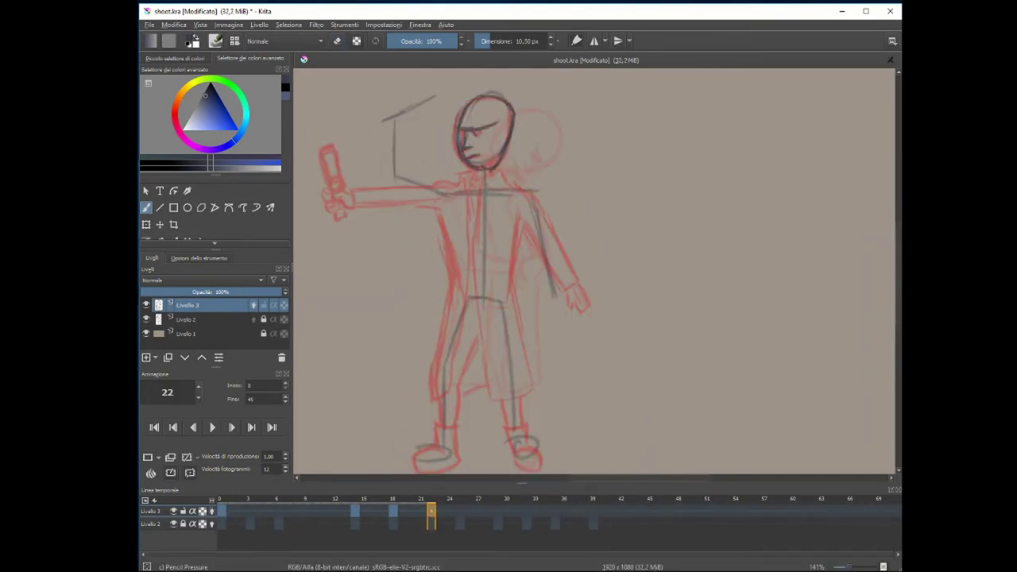
# Trace frame 22's back arm, coat edges and boot over the onion-skinned rough.
pyautogui.moveTo(529, 191); pyautogui.dragTo(561, 326)
pyautogui.moveTo(524, 231); pyautogui.dragTo(515, 397)
pyautogui.moveTo(481, 183)
pyautogui.mouseDown()
pyautogui.moveTo(487, 370)
pyautogui.moveTo(433, 401)
pyautogui.mouseUp()
pyautogui.hotkey('ctrl', 'z')
pyautogui.moveTo(433, 185); pyautogui.dragTo(393, 167)
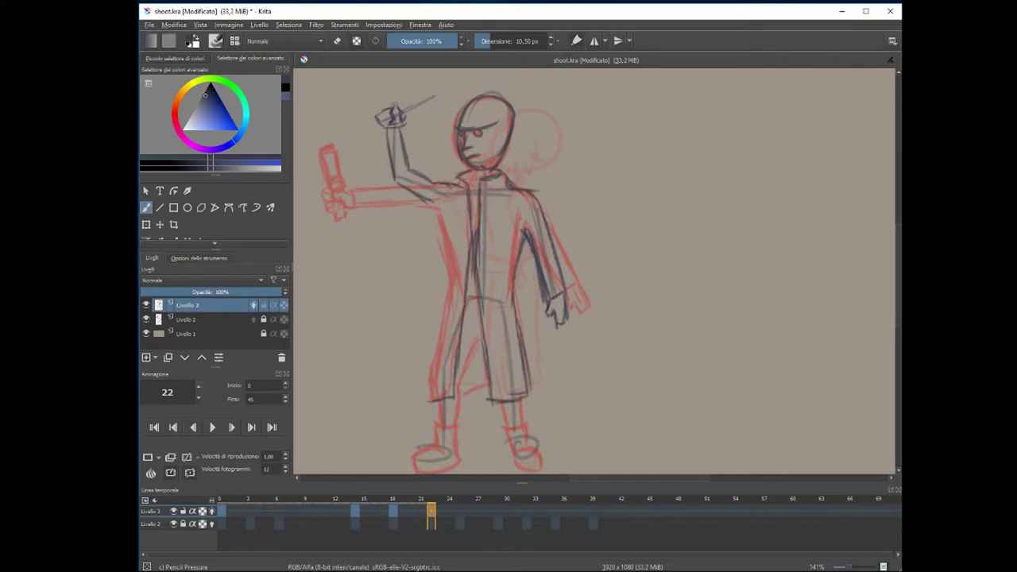
pyautogui.moveTo(508, 239)
pyautogui.mouseDown()
pyautogui.moveTo(533, 277)
pyautogui.moveTo(524, 208)
pyautogui.mouseUp()
pyautogui.moveTo(462, 159); pyautogui.dragTo(445, 340)
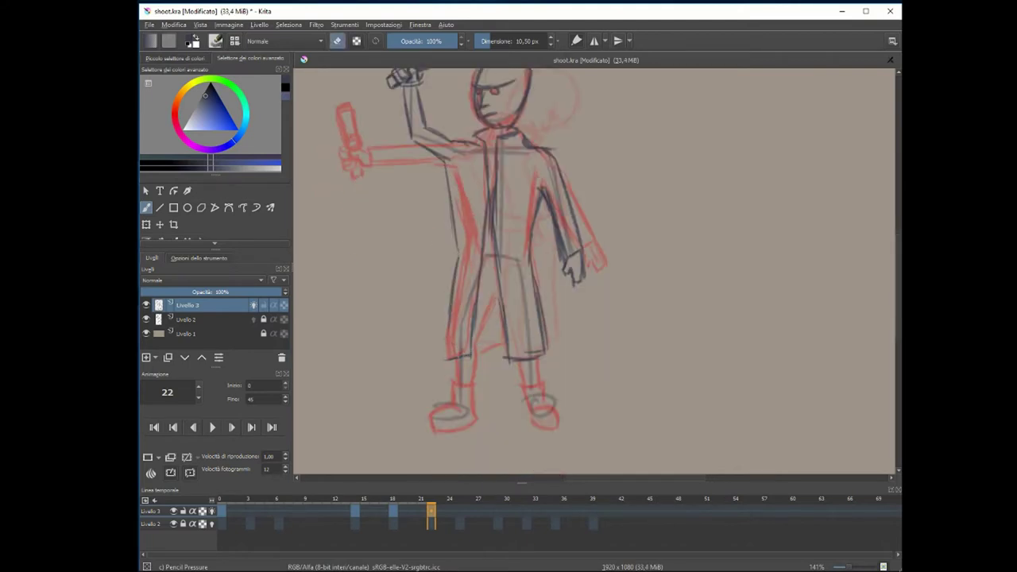
pyautogui.moveTo(463, 407); pyautogui.dragTo(446, 434)
pyautogui.moveTo(537, 356); pyautogui.dragTo(544, 382)
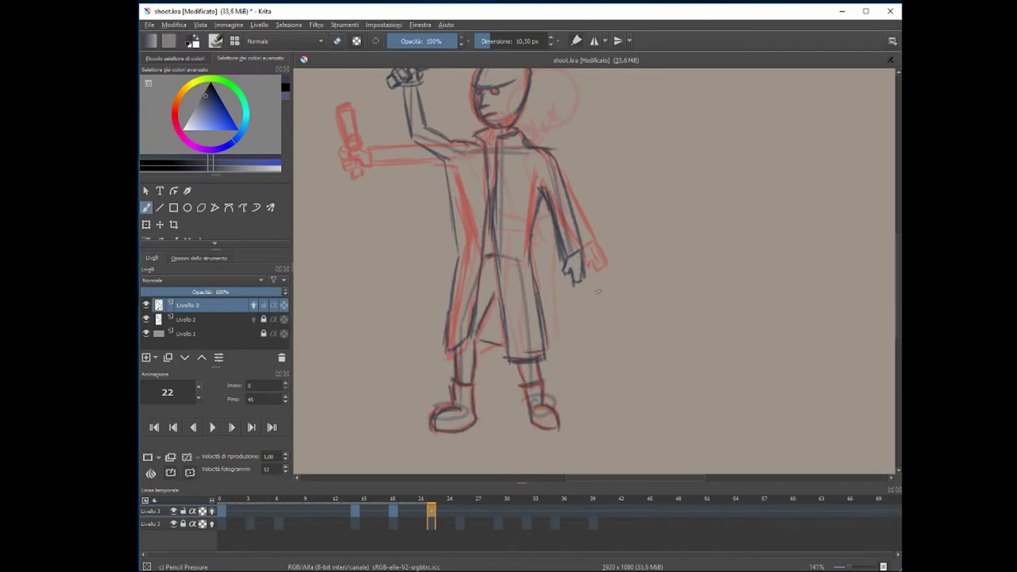
# At frame 25, draw the head, coat lines, extended arm with fist, and legs.
pyautogui.press('Right')
pyautogui.press('Right')
pyautogui.press('Right')
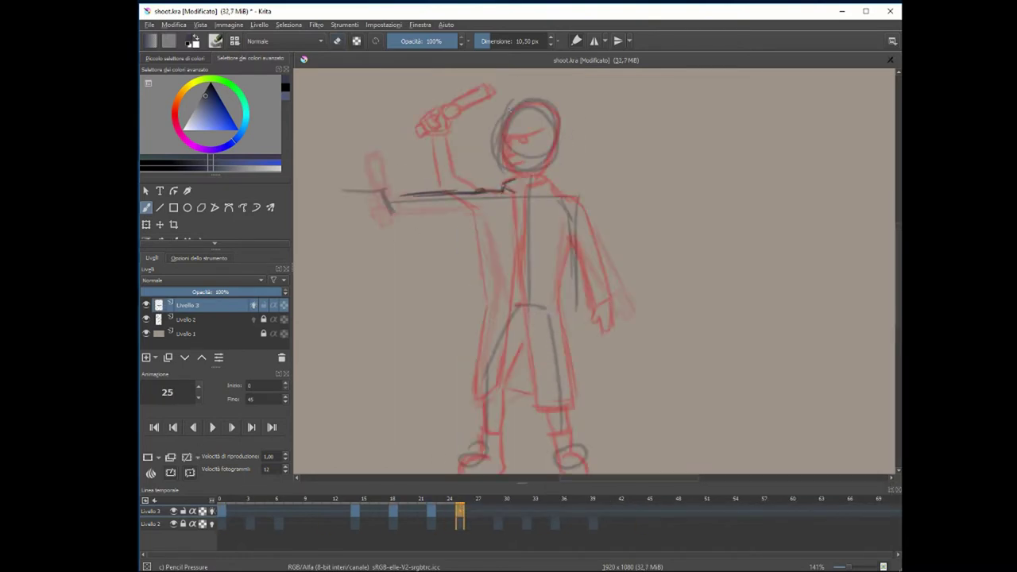
pyautogui.moveTo(509, 110); pyautogui.dragTo(477, 401)
pyautogui.moveTo(480, 397)
pyautogui.mouseDown()
pyautogui.moveTo(477, 222)
pyautogui.moveTo(480, 358)
pyautogui.mouseUp()
pyautogui.press('e')
pyautogui.moveTo(484, 242); pyautogui.dragTo(494, 304)
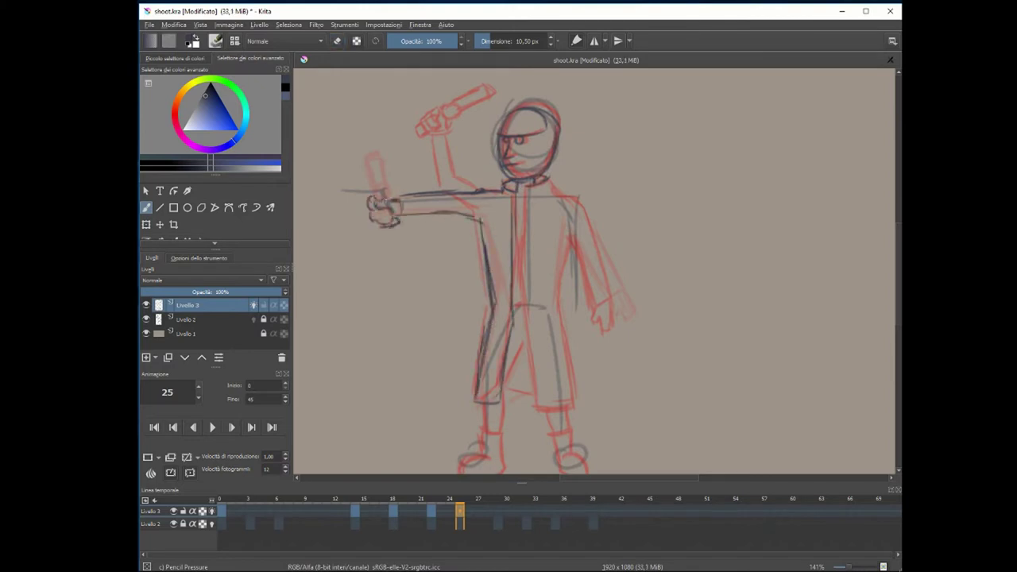
pyautogui.moveTo(574, 185); pyautogui.dragTo(587, 318)
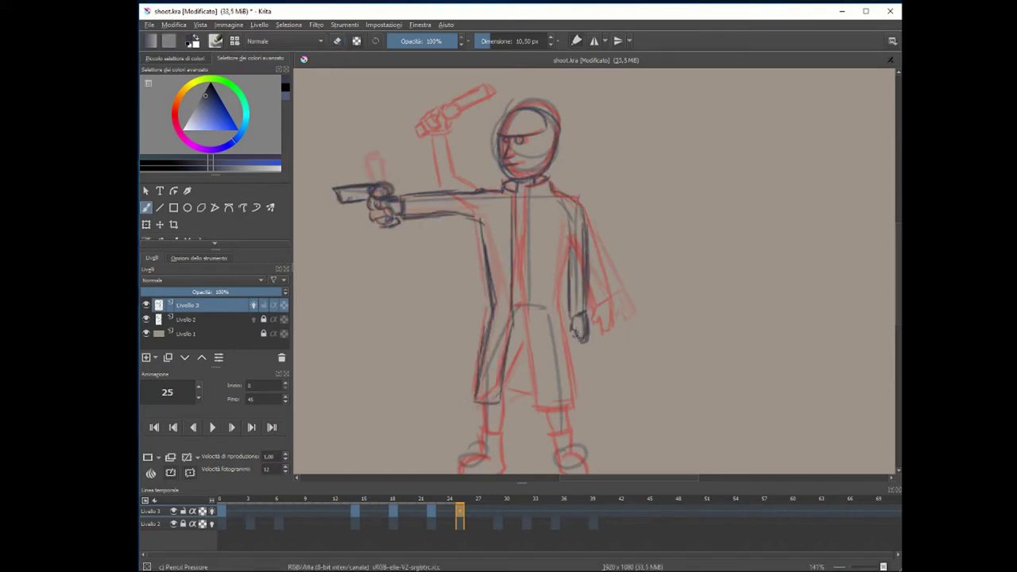
pyautogui.moveTo(566, 223); pyautogui.dragTo(579, 341)
pyautogui.moveTo(524, 194)
pyautogui.mouseDown()
pyautogui.moveTo(512, 413)
pyautogui.moveTo(469, 433)
pyautogui.mouseUp()
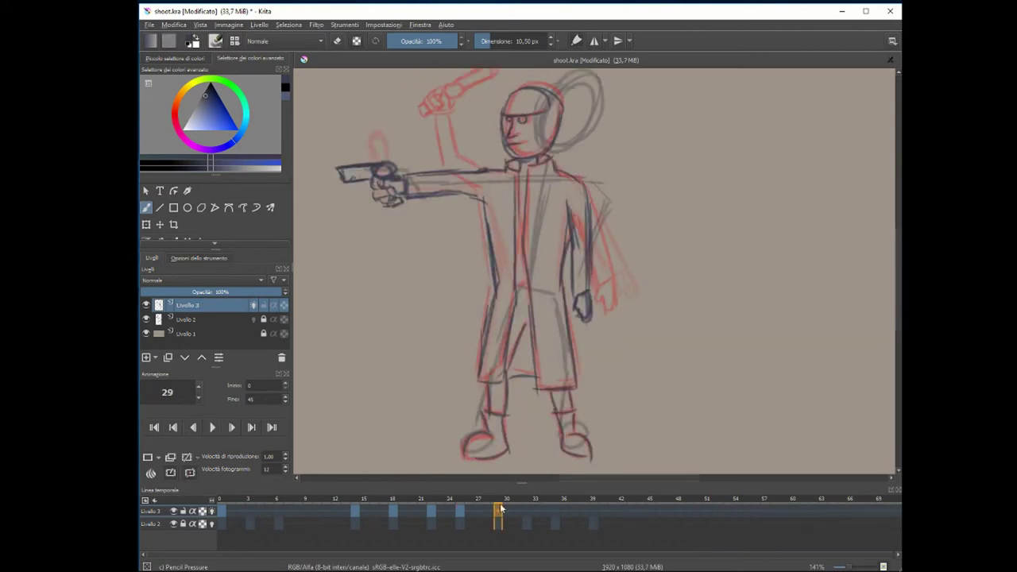
# Close the onion skin settings and draw the upper and lower edges of the extended arm.
pyautogui.click(211, 294)
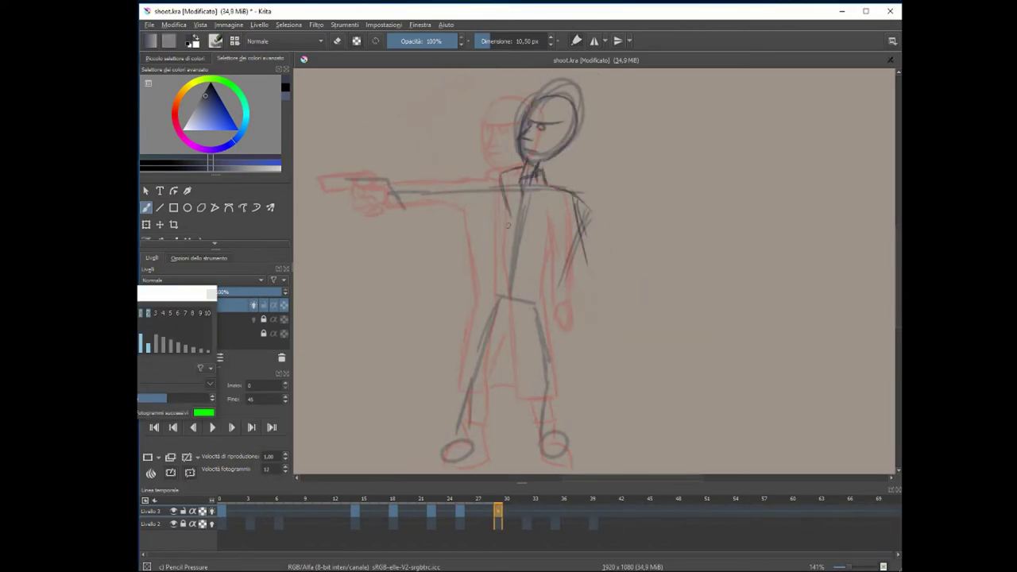
pyautogui.scroll(-1, 507, 225)
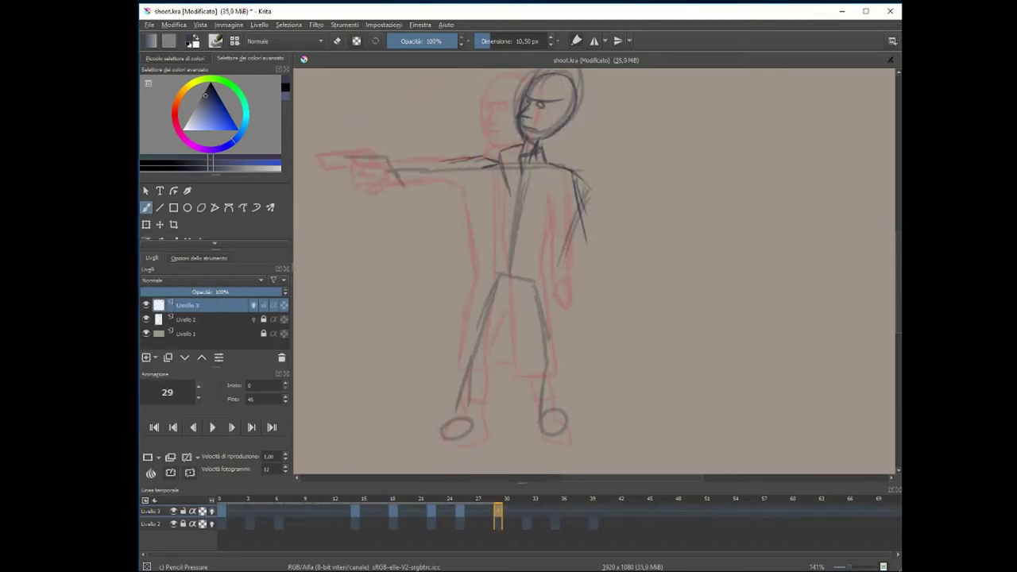
pyautogui.moveTo(407, 163); pyautogui.dragTo(499, 161)
pyautogui.moveTo(415, 182); pyautogui.dragTo(489, 184)
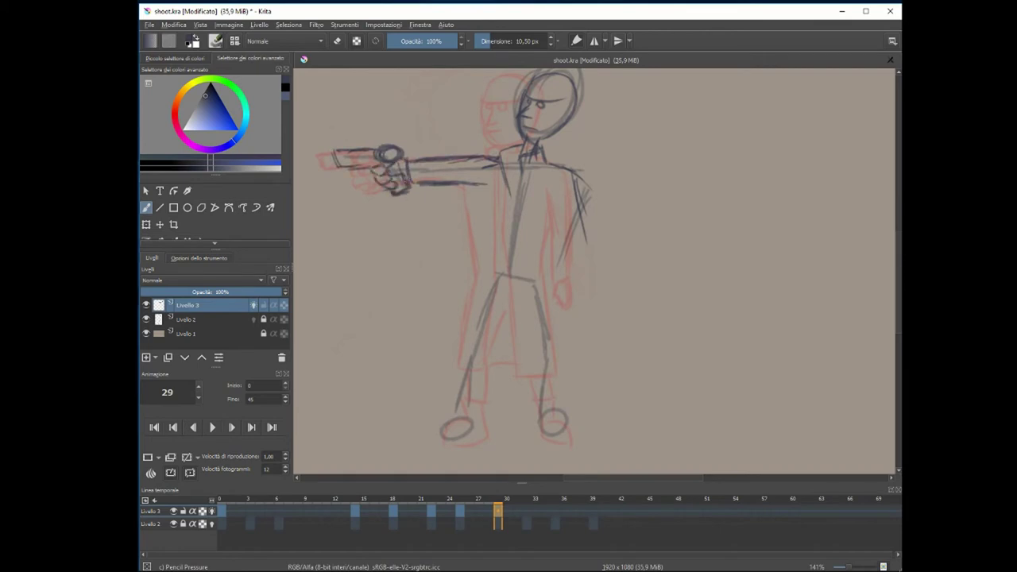
# Trace the right arm, torso, legs and boots of the aiming pose.
pyautogui.moveTo(563, 201)
pyautogui.mouseDown()
pyautogui.moveTo(591, 253)
pyautogui.moveTo(563, 377)
pyautogui.mouseUp()
pyautogui.moveTo(509, 198); pyautogui.dragTo(506, 274)
pyautogui.moveTo(482, 262); pyautogui.dragTo(464, 367)
pyautogui.moveTo(535, 378); pyautogui.dragTo(553, 401)
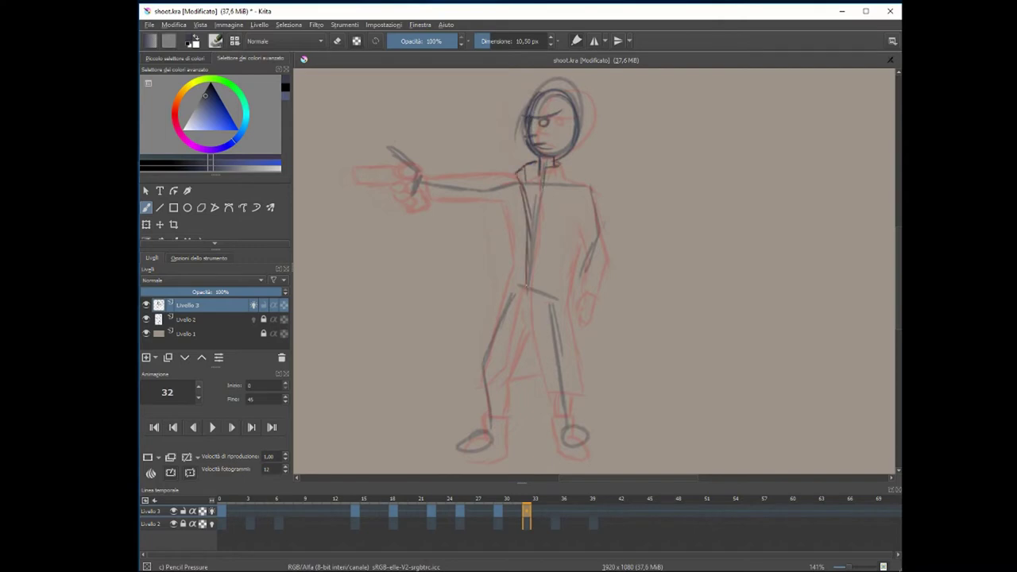
pyautogui.moveTo(509, 288); pyautogui.dragTo(475, 389)
pyautogui.moveTo(517, 374); pyautogui.dragTo(535, 368)
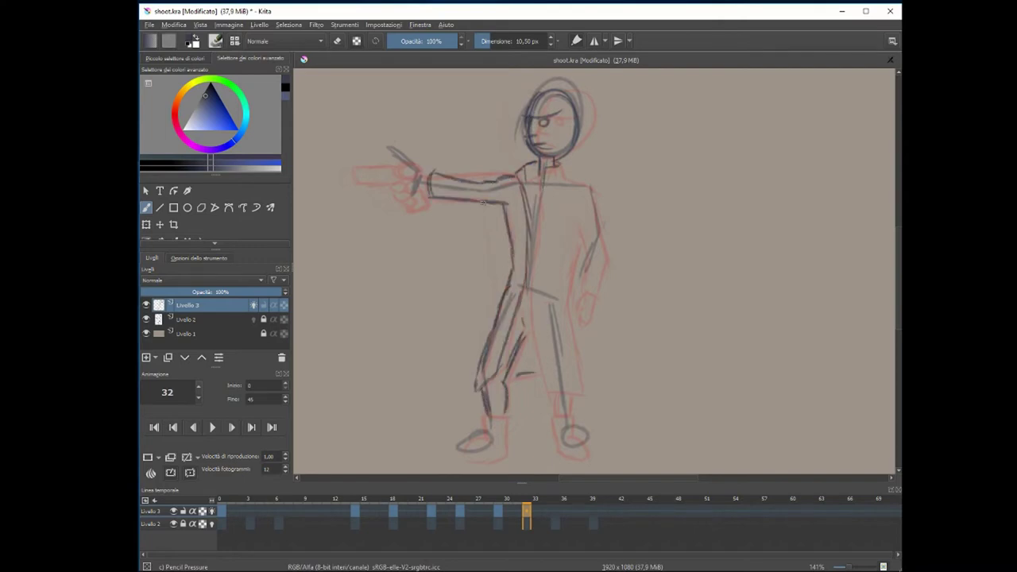
# Select the pistol and rotate it upward into a recoil angle.
pyautogui.moveTo(352, 114); pyautogui.dragTo(421, 223)
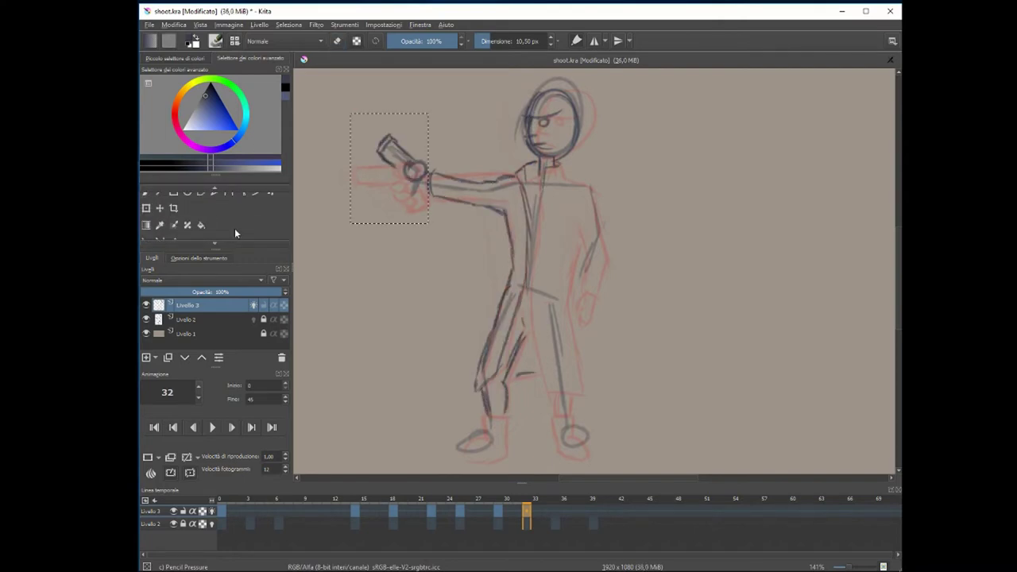
pyautogui.moveTo(409, 151); pyautogui.dragTo(397, 132)
pyautogui.press('Return')
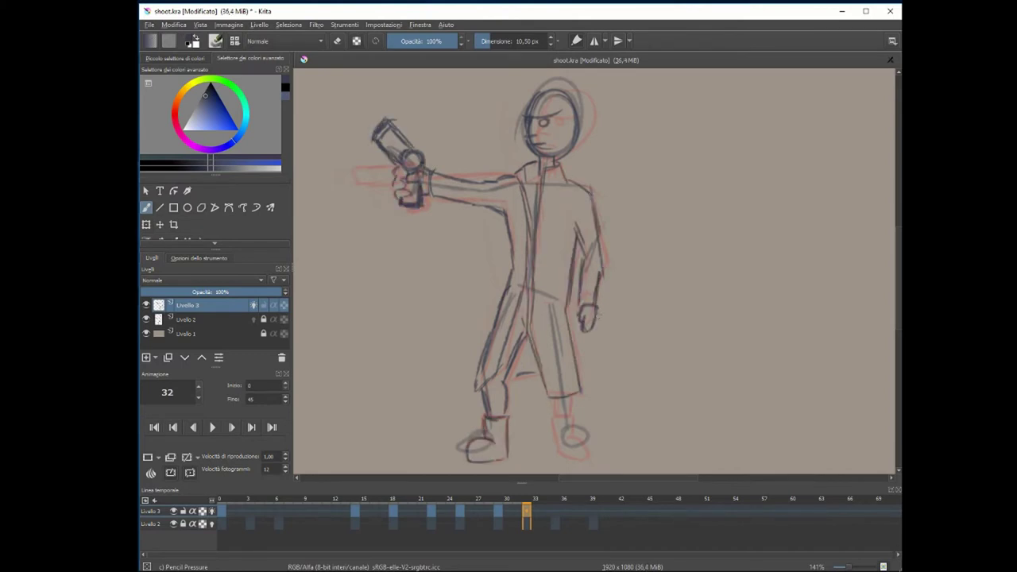
# Add a frame at 35, then play and stop the animation.
pyautogui.rightClick(558, 515)
pyautogui.click(628, 477)
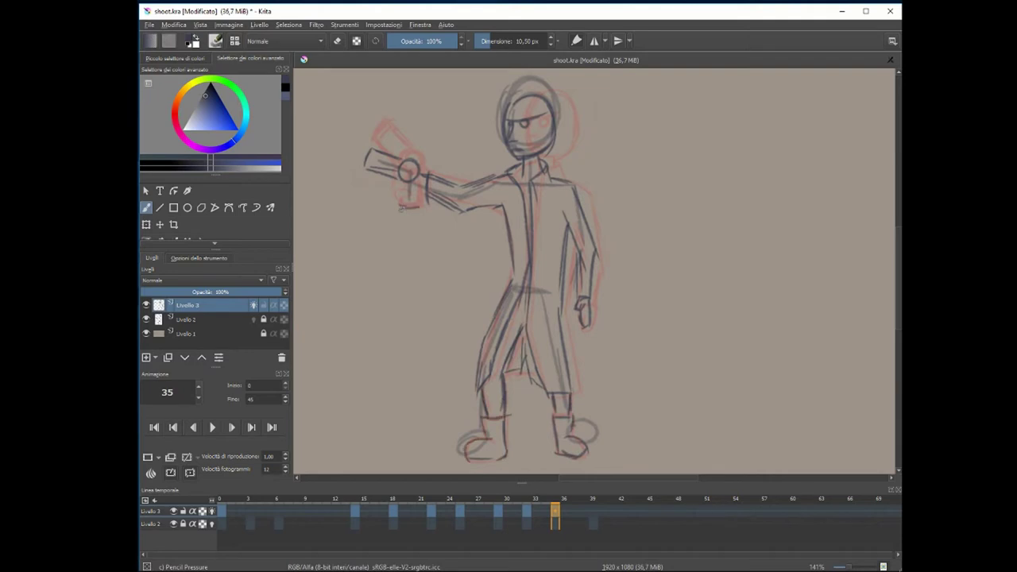
pyautogui.press('space')
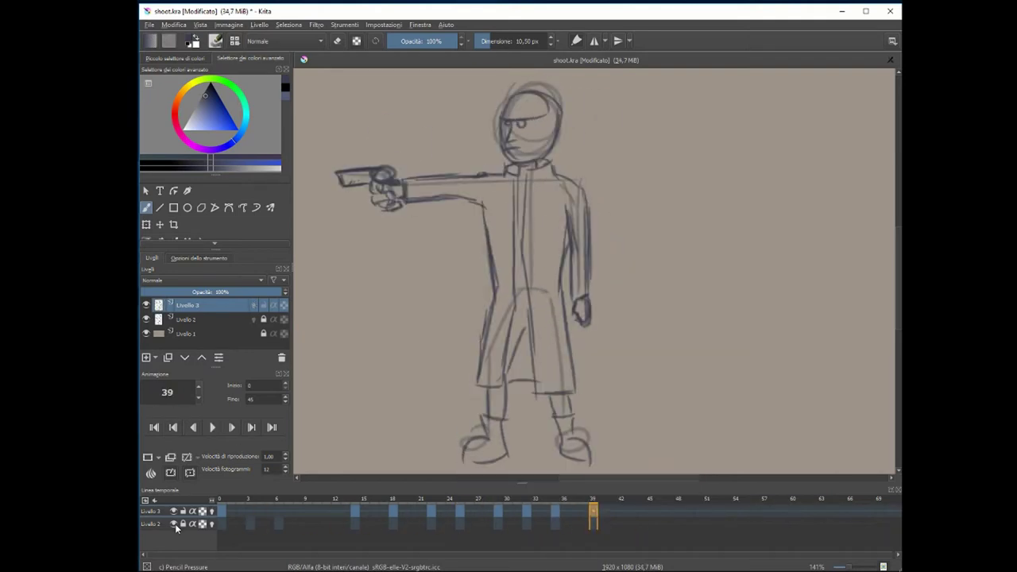
pyautogui.press('space')
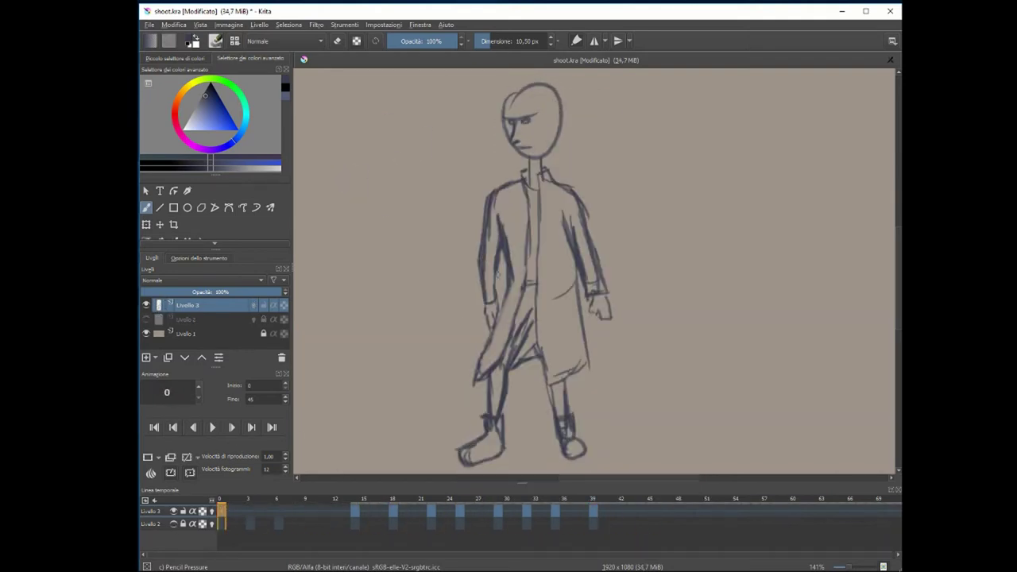
# Add a new layer and create an empty keyframe on it at frame 29.
pyautogui.press('Insert')
pyautogui.rightClick(498, 511)
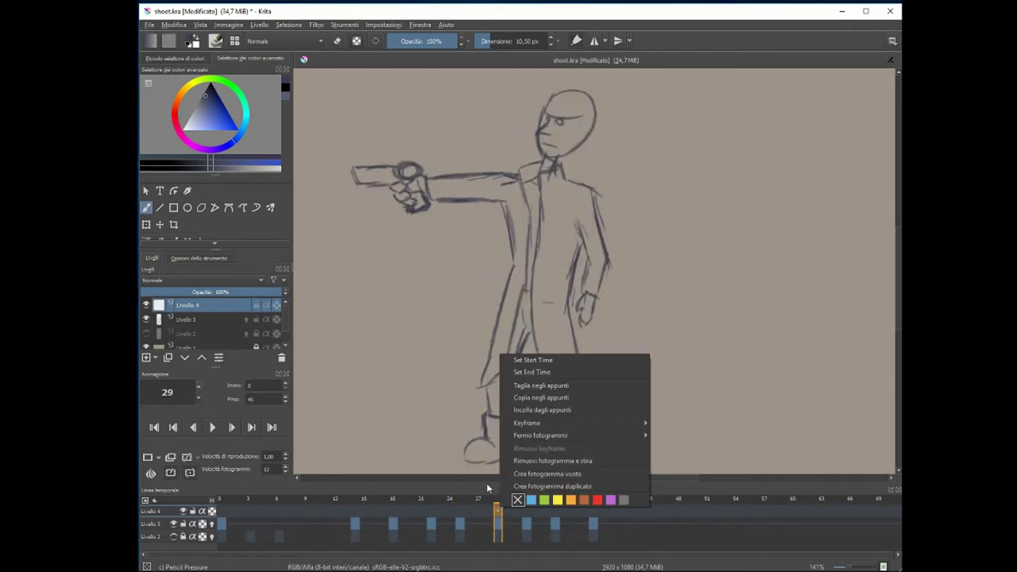
pyautogui.click(558, 475)
# Remove frame 32 closing the gap, play the animation, and shrink the brush.
pyautogui.rightClick(525, 511)
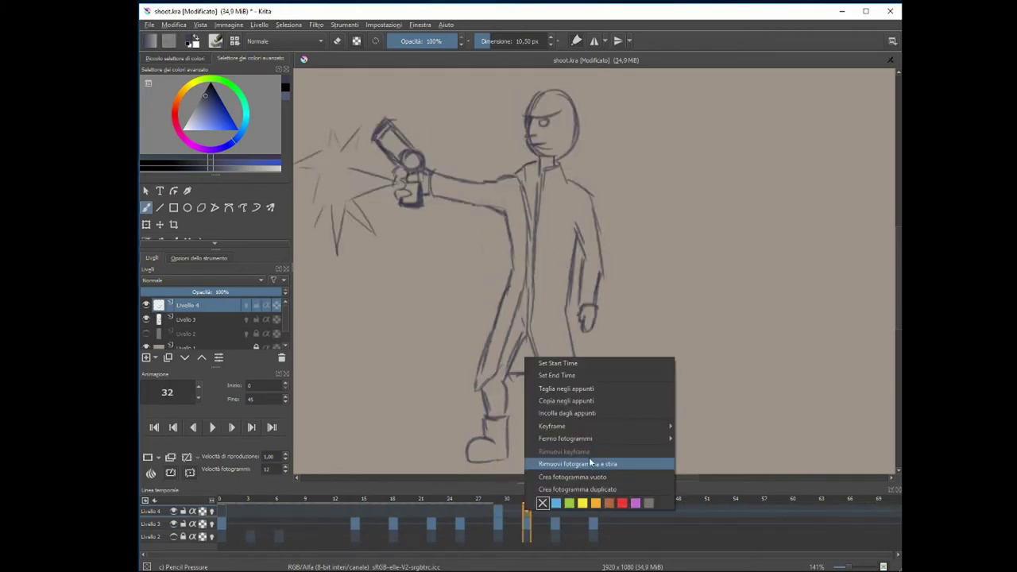
pyautogui.click(590, 463)
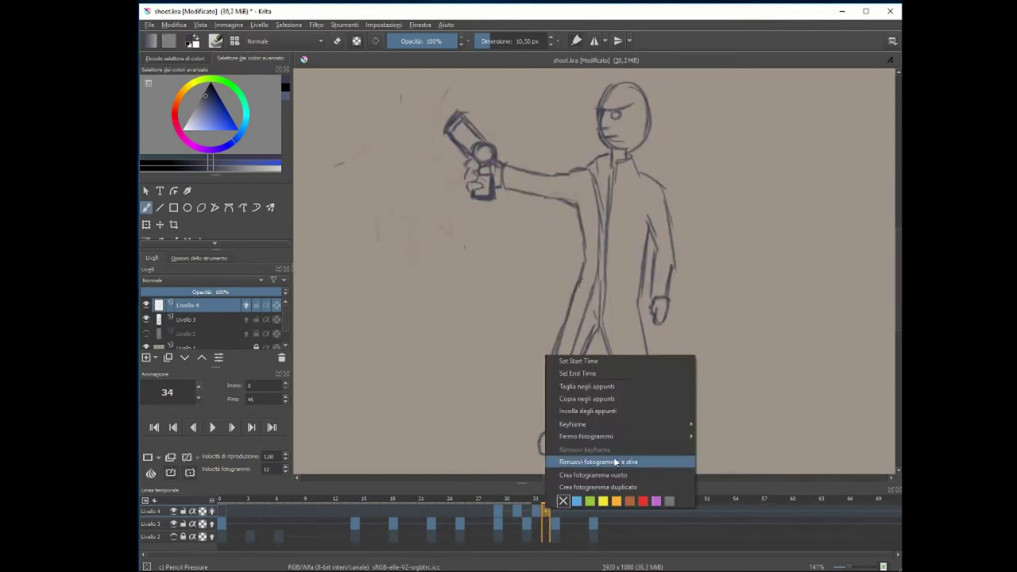
pyautogui.click(213, 429)
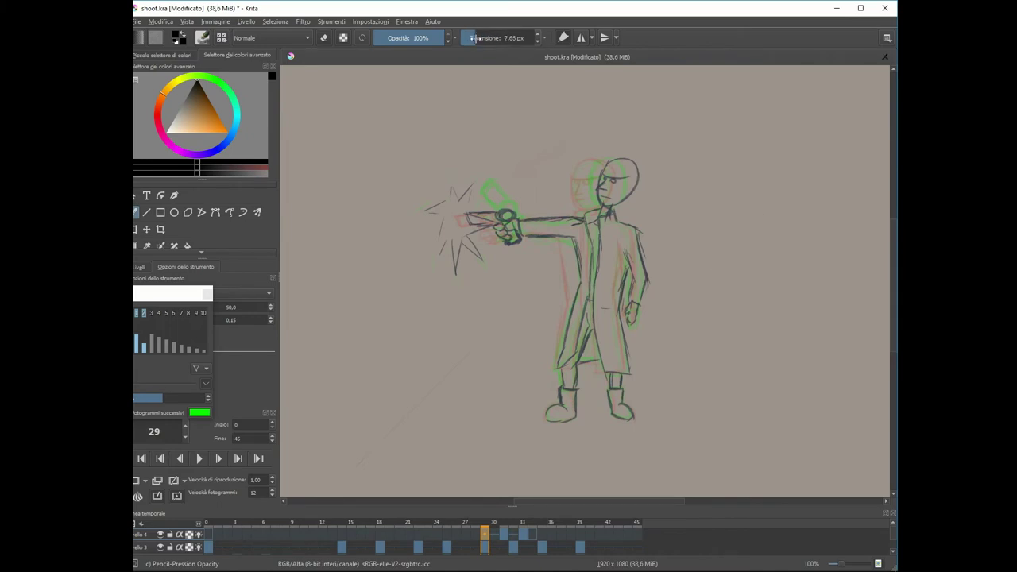
pyautogui.moveTo(474, 38); pyautogui.dragTo(472, 33)
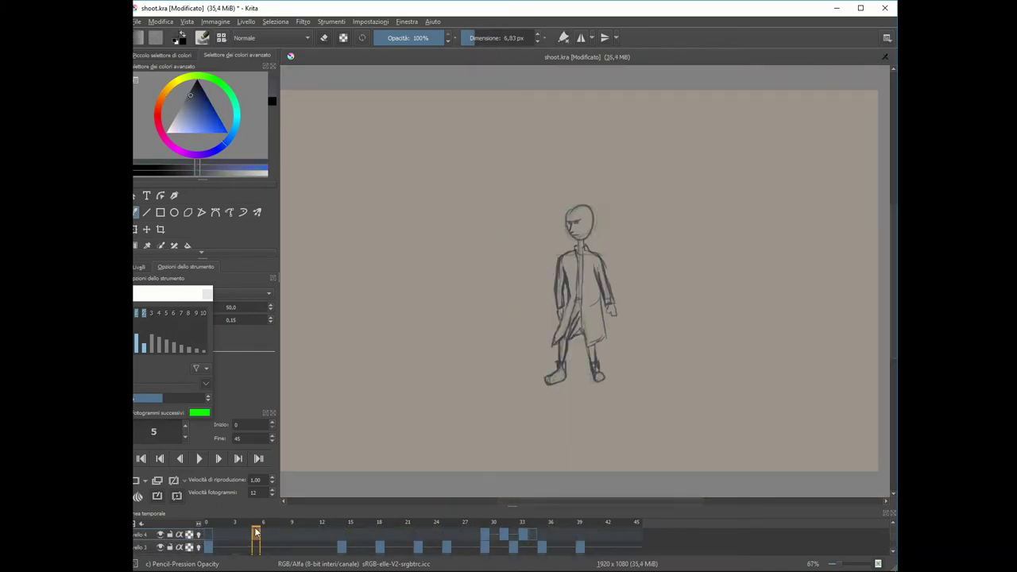
# Scrub to an earlier frame and draw a clean oval head with an inner curve.
pyautogui.moveTo(352, 522); pyautogui.dragTo(437, 522)
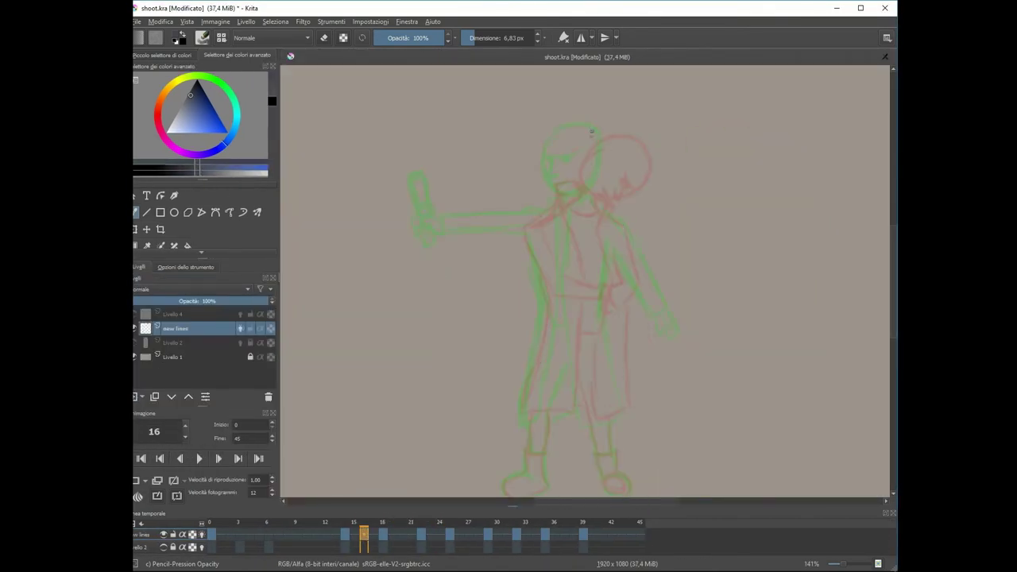
pyautogui.moveTo(583, 150); pyautogui.dragTo(584, 129)
pyautogui.moveTo(598, 149)
pyautogui.mouseDown()
pyautogui.moveTo(623, 159)
pyautogui.moveTo(605, 196)
pyautogui.mouseUp()
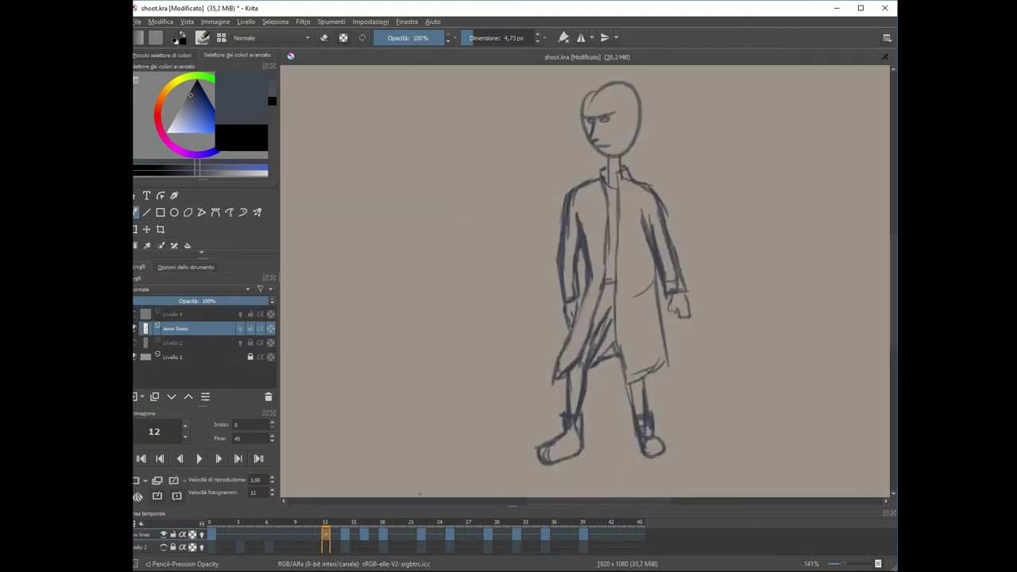
# Go to frame 17, show onion skins, and step back to frame 15.
pyautogui.click(374, 538)
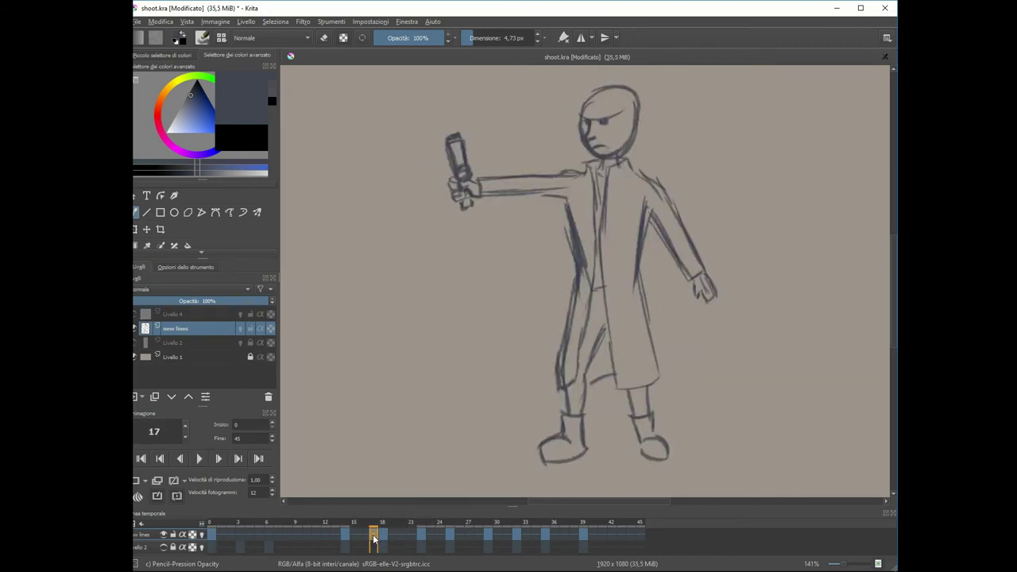
pyautogui.click(372, 537)
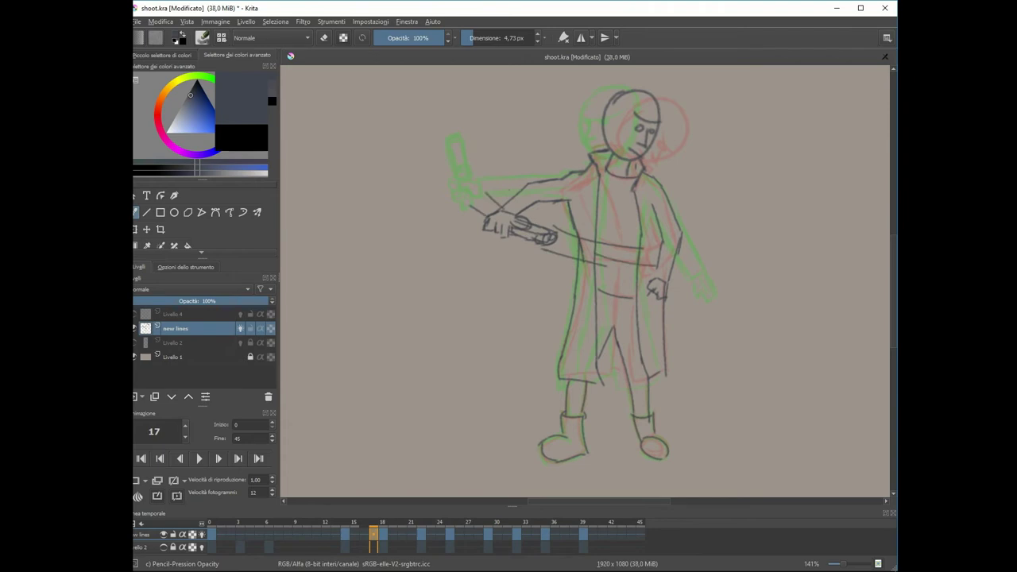
pyautogui.press('Left')
pyautogui.press('Left')
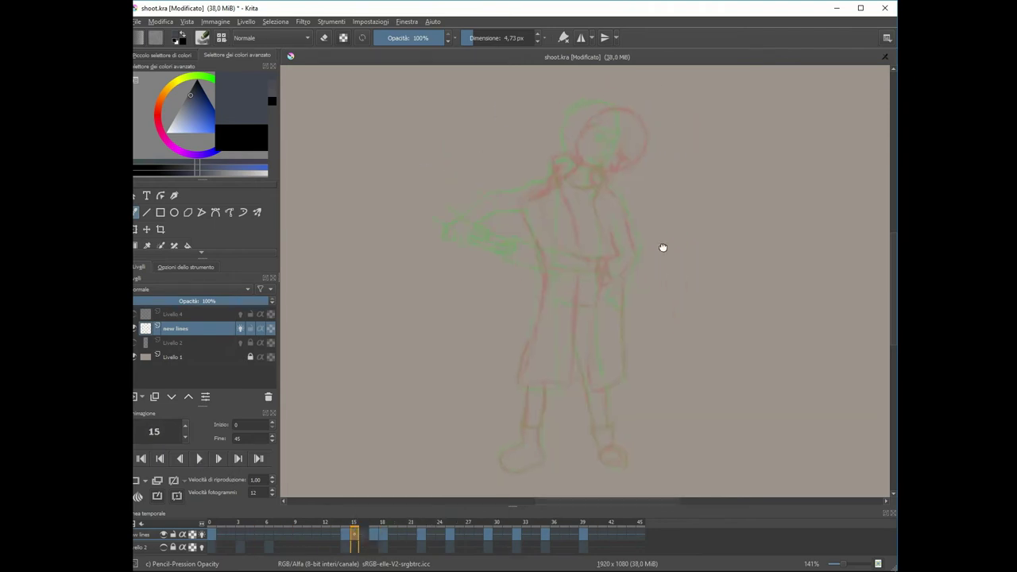
# Ink frame 15's head outline, collar, body outline, neck lines and arm at the coat.
pyautogui.scroll(1, 663, 247)
pyautogui.moveTo(479, 219); pyautogui.dragTo(531, 169)
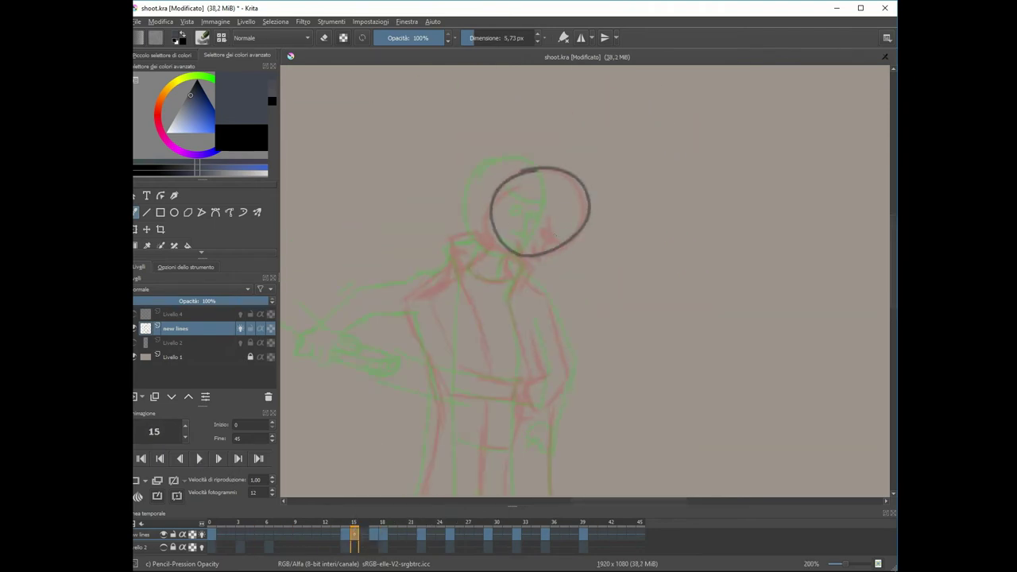
pyautogui.moveTo(471, 253); pyautogui.dragTo(515, 280)
pyautogui.moveTo(466, 238); pyautogui.dragTo(483, 385)
pyautogui.moveTo(542, 191)
pyautogui.mouseDown()
pyautogui.moveTo(520, 226)
pyautogui.moveTo(585, 302)
pyautogui.mouseUp()
pyautogui.moveTo(571, 296); pyautogui.dragTo(550, 342)
# Ink frame 15's lower coat outline, left edge, middle fold and right boot.
pyautogui.moveTo(548, 259); pyautogui.dragTo(526, 429)
pyautogui.moveTo(572, 263); pyautogui.dragTo(583, 412)
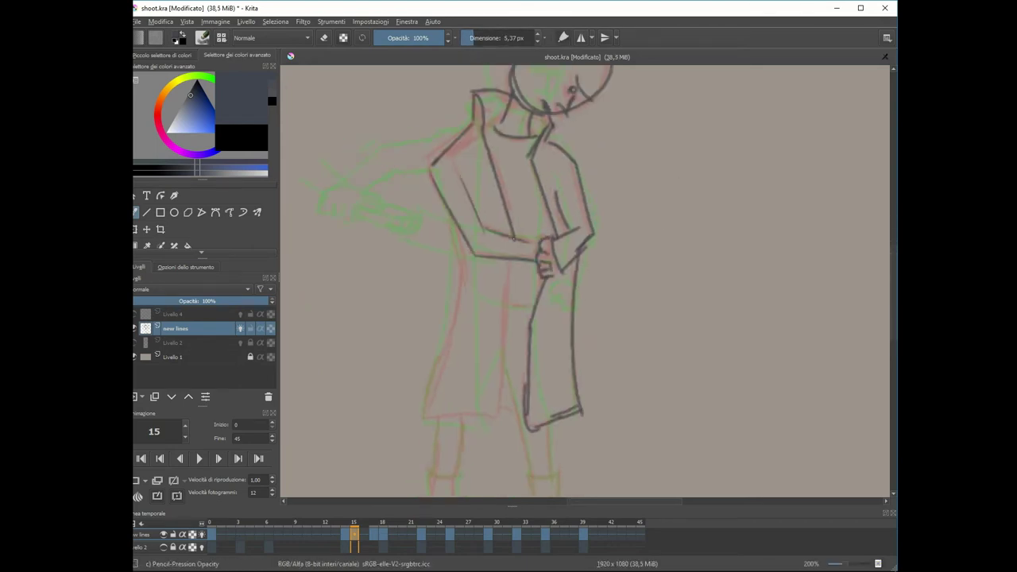
pyautogui.moveTo(513, 267); pyautogui.dragTo(499, 413)
pyautogui.moveTo(468, 220); pyautogui.dragTo(424, 425)
pyautogui.scroll(-3, 586, 278)
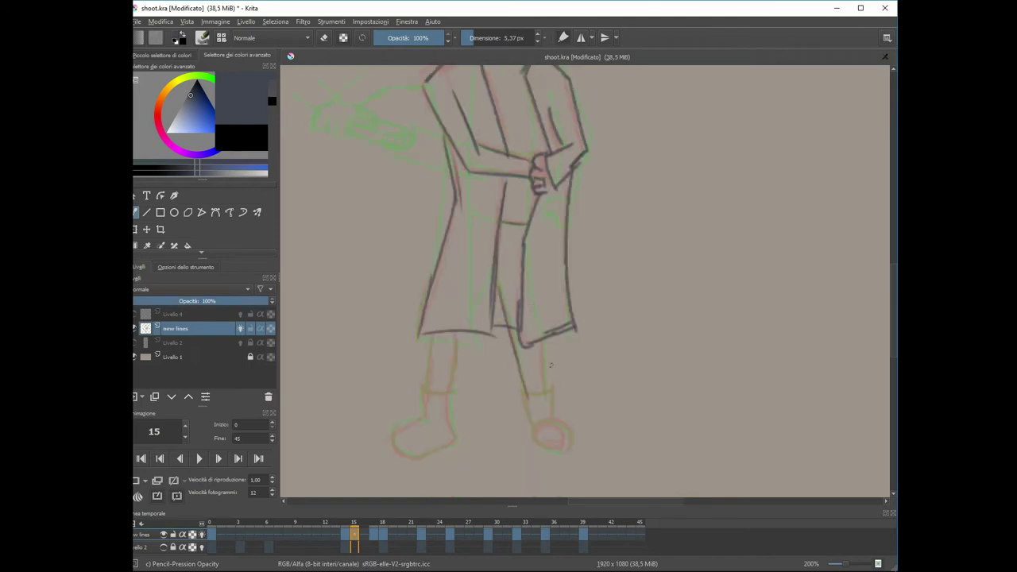
pyautogui.scroll(-1, 551, 365)
pyautogui.moveTo(523, 360); pyautogui.dragTo(566, 407)
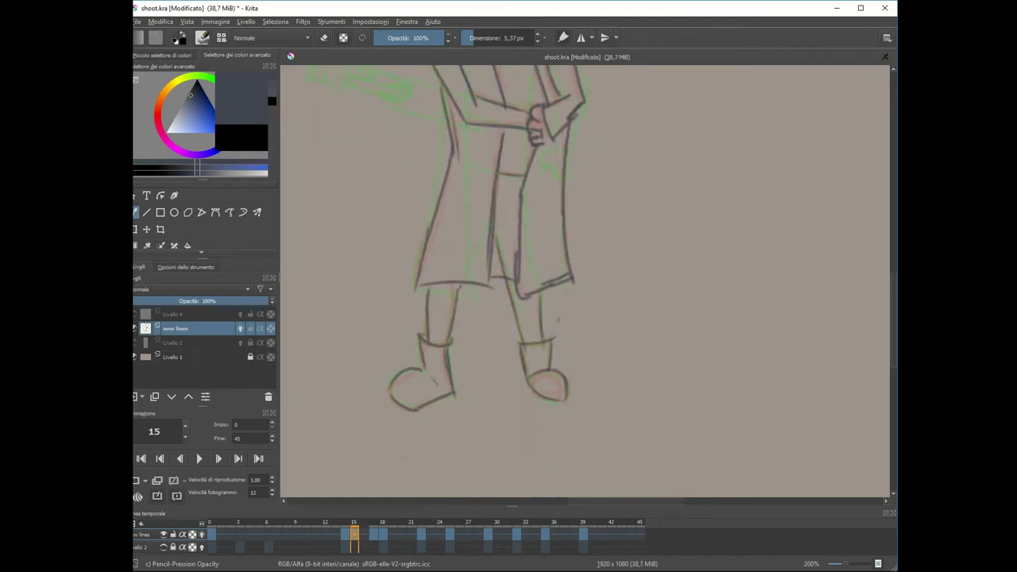
# Play back the new lines, then shift keyframes from frame 18 onward so the animation ends at 57.
pyautogui.press('2')
pyautogui.click(199, 459)
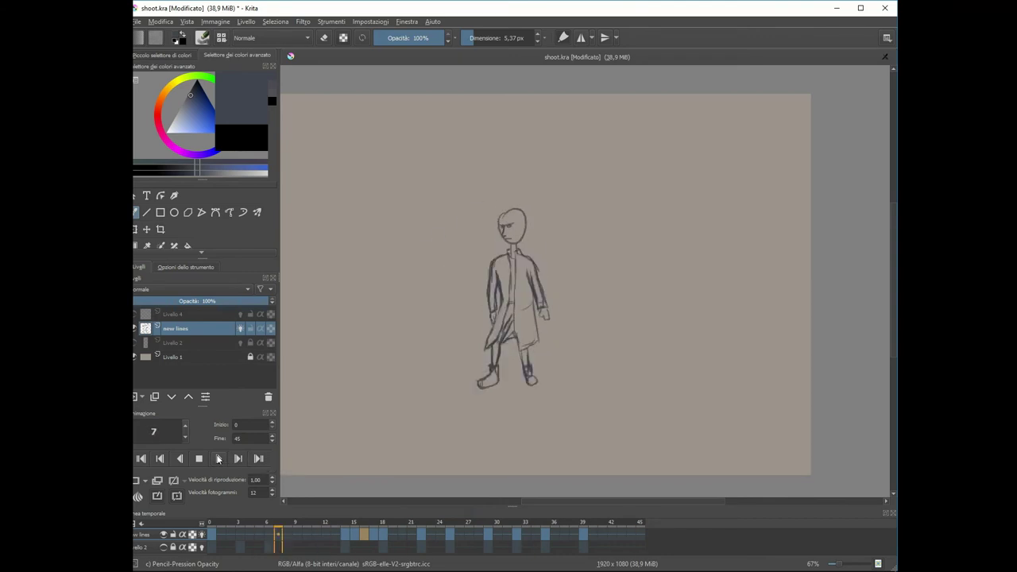
pyautogui.moveTo(648, 506); pyautogui.dragTo(648, 455)
pyautogui.click(373, 498)
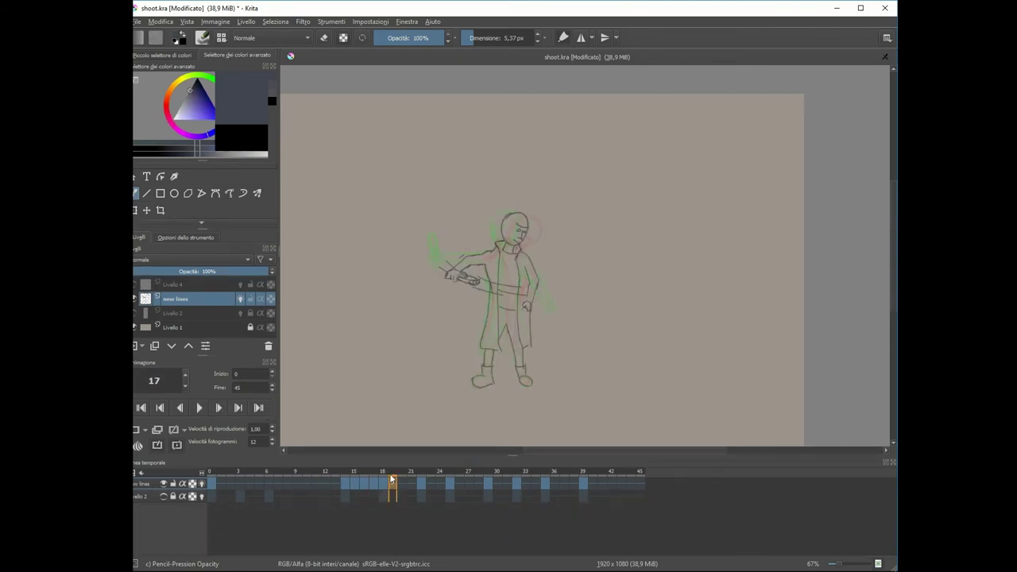
pyautogui.moveTo(391, 478)
pyautogui.mouseDown()
pyautogui.moveTo(629, 484)
pyautogui.moveTo(397, 512)
pyautogui.mouseUp()
# Return to frame 17 and shrink the pencil brush to about 6.83 px.
pyautogui.rightClick(393, 483)
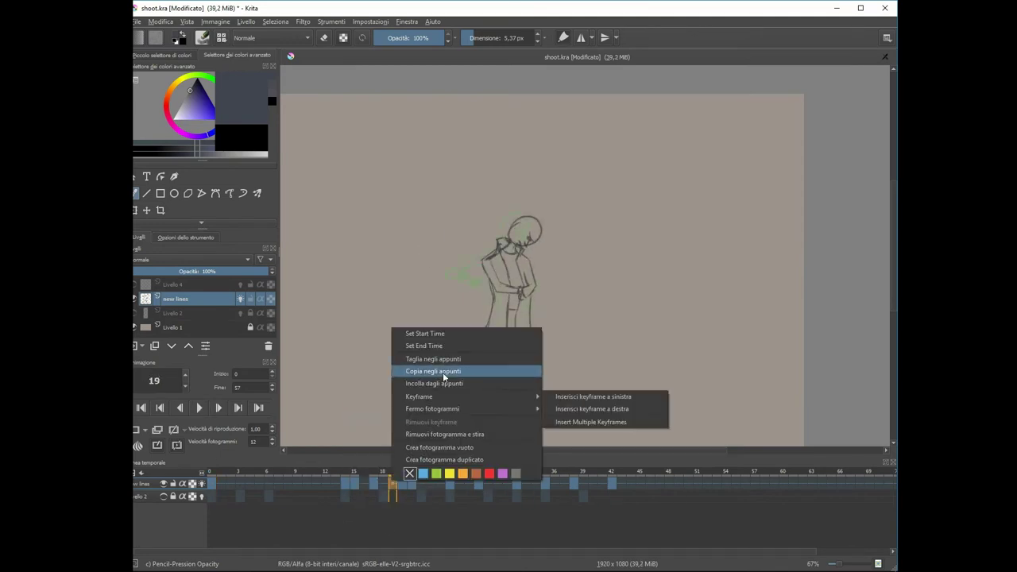
pyautogui.click(443, 371)
pyautogui.scroll(5, 528, 296)
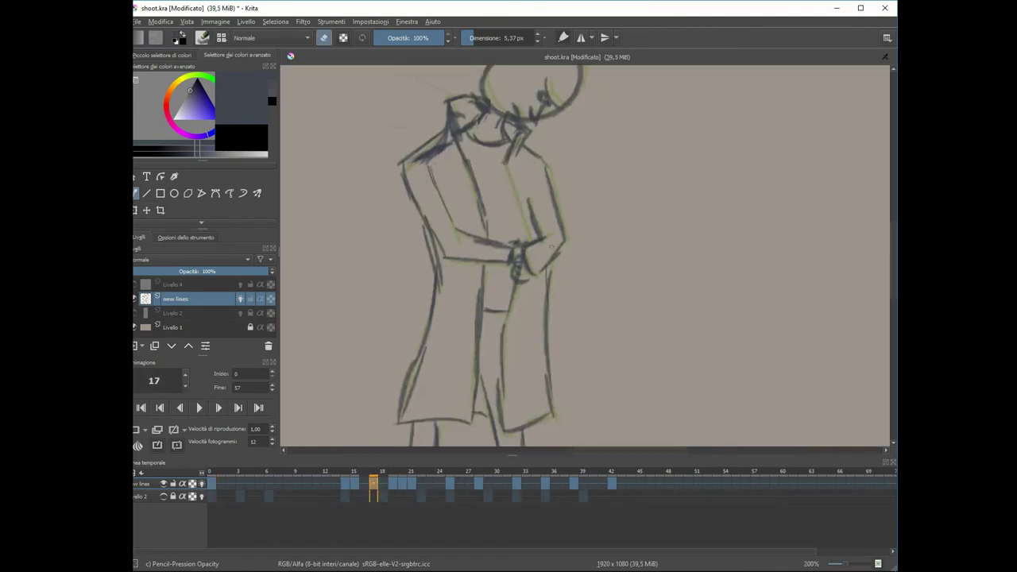
pyautogui.click(472, 40)
pyautogui.moveTo(475, 38); pyautogui.dragTo(471, 38)
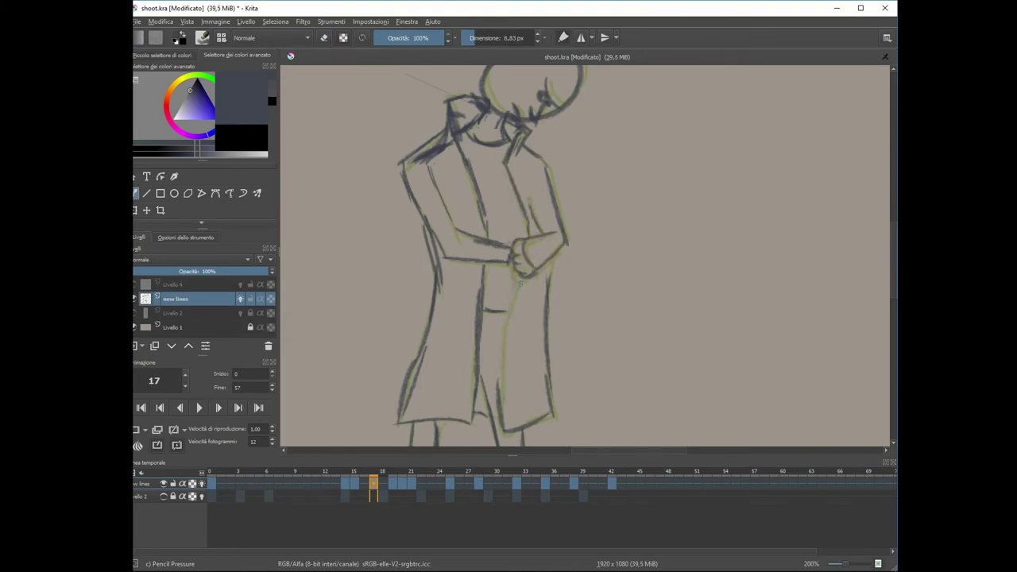
# Switch the brush to eraser mode to clean frame 17's lines, then play and stop on frame 24.
pyautogui.press('e')
pyautogui.scroll(-2, 585, 254)
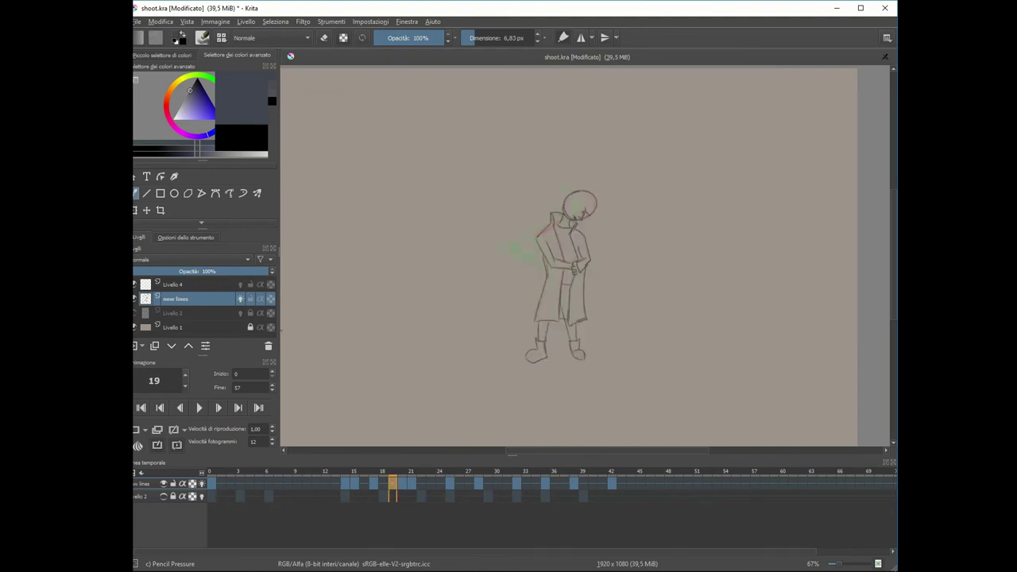
pyautogui.press('space')
# Ink frame 24's head, eyebrow and eye, collar and right arm, coat outline, and raised hand and forearm.
pyautogui.scroll(3, 473, 223)
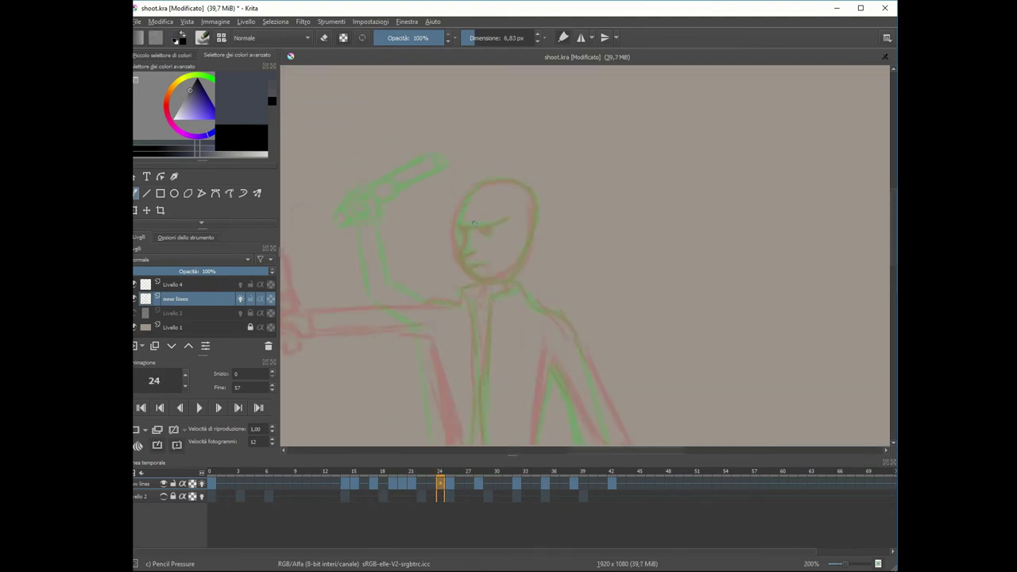
pyautogui.moveTo(521, 263); pyautogui.dragTo(531, 199)
pyautogui.moveTo(530, 195); pyautogui.dragTo(464, 199)
pyautogui.moveTo(463, 229); pyautogui.dragTo(510, 218)
pyautogui.moveTo(476, 231); pyautogui.dragTo(483, 233)
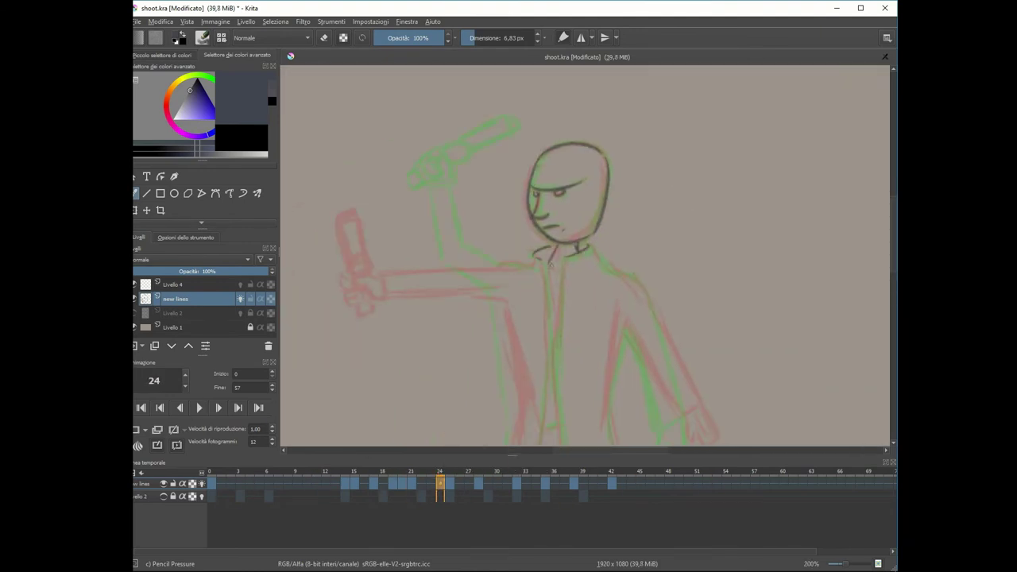
pyautogui.moveTo(449, 134); pyautogui.dragTo(552, 282)
pyautogui.moveTo(592, 71); pyautogui.dragTo(628, 381)
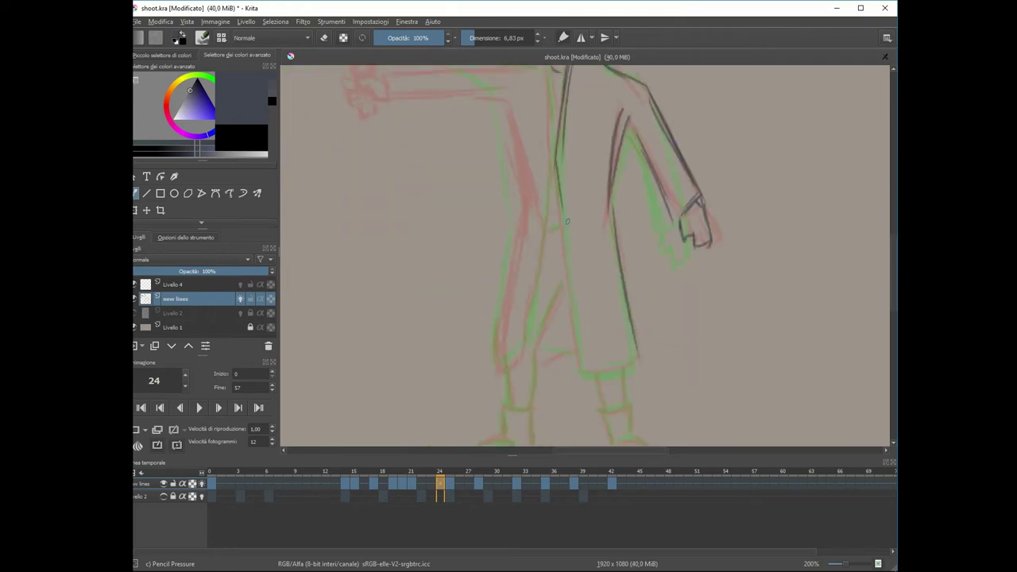
pyautogui.scroll(4, 464, 147)
pyautogui.scroll(1, 464, 147)
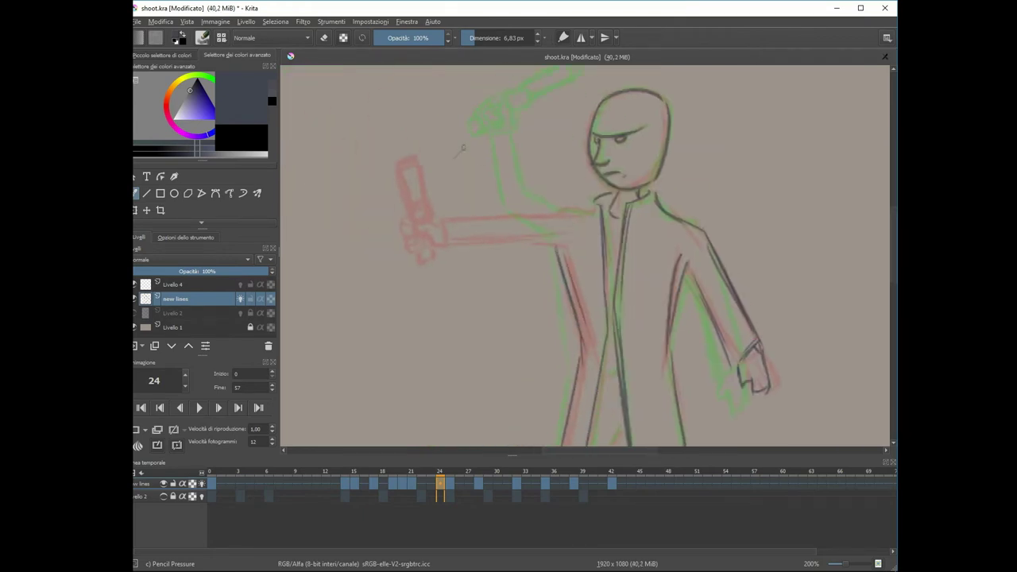
pyautogui.scroll(1, 505, 208)
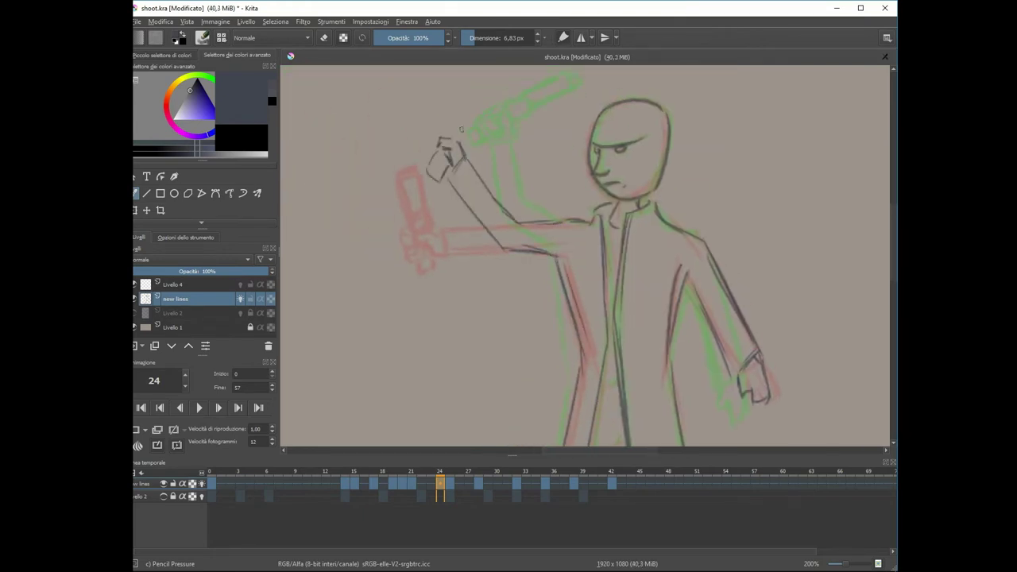
pyautogui.moveTo(460, 129); pyautogui.dragTo(516, 112)
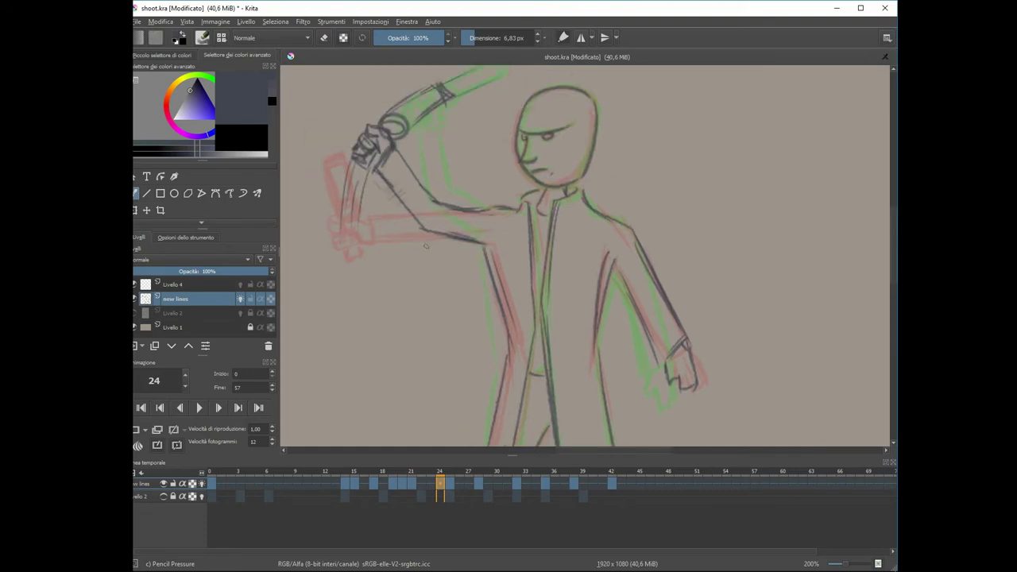
# Insert a hold at frame 26, then play back to review timing and stop on frame 27.
pyautogui.rightClick(458, 483)
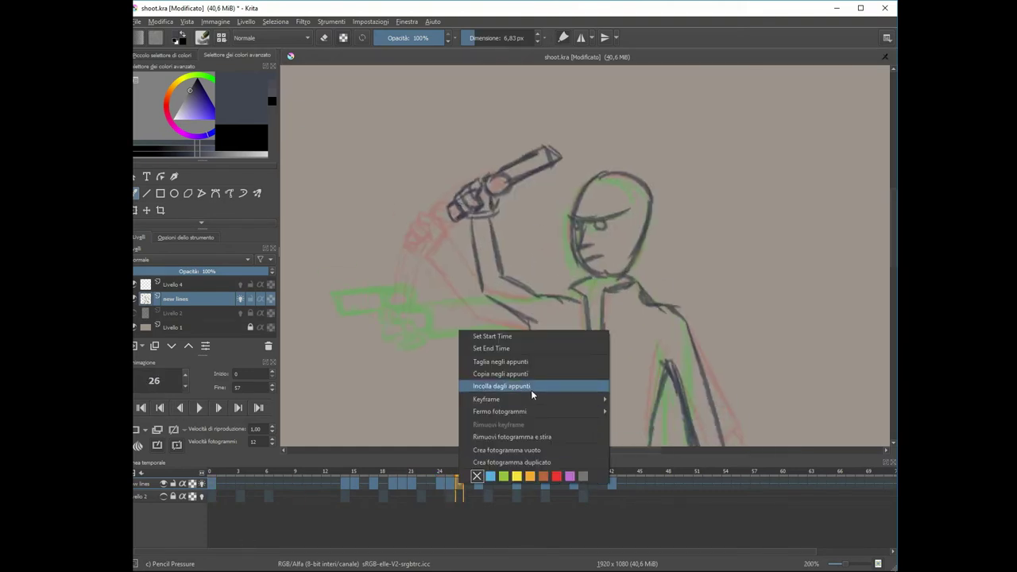
pyautogui.click(636, 411)
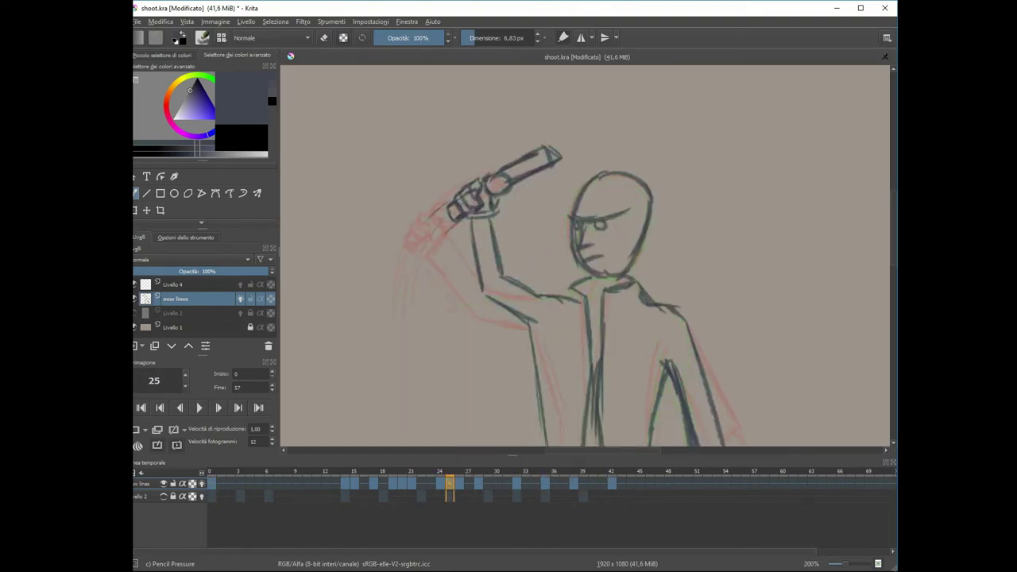
pyautogui.click(629, 481)
pyautogui.click(475, 480)
pyautogui.rightClick(475, 480)
pyautogui.click(484, 482)
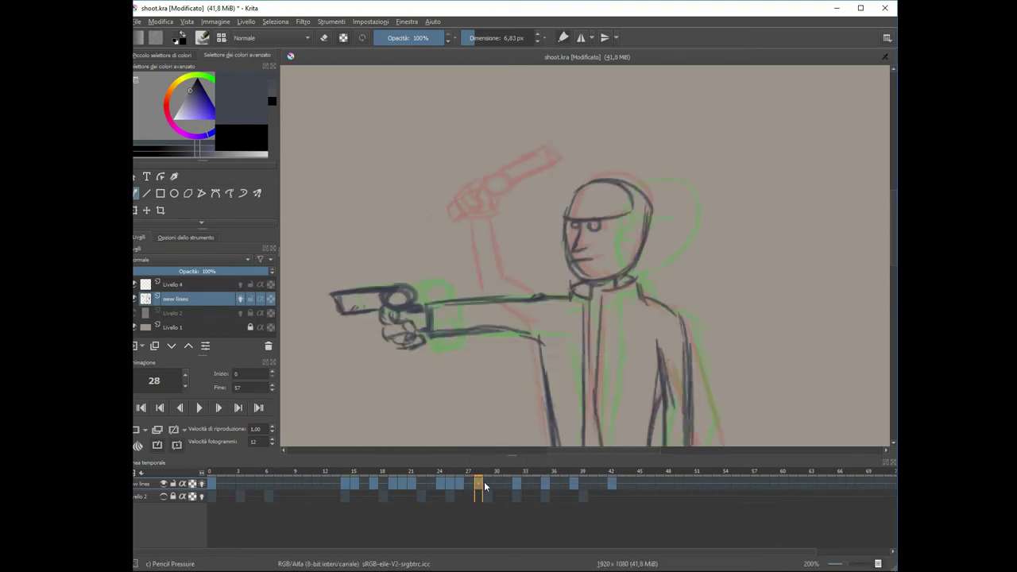
pyautogui.press('space')
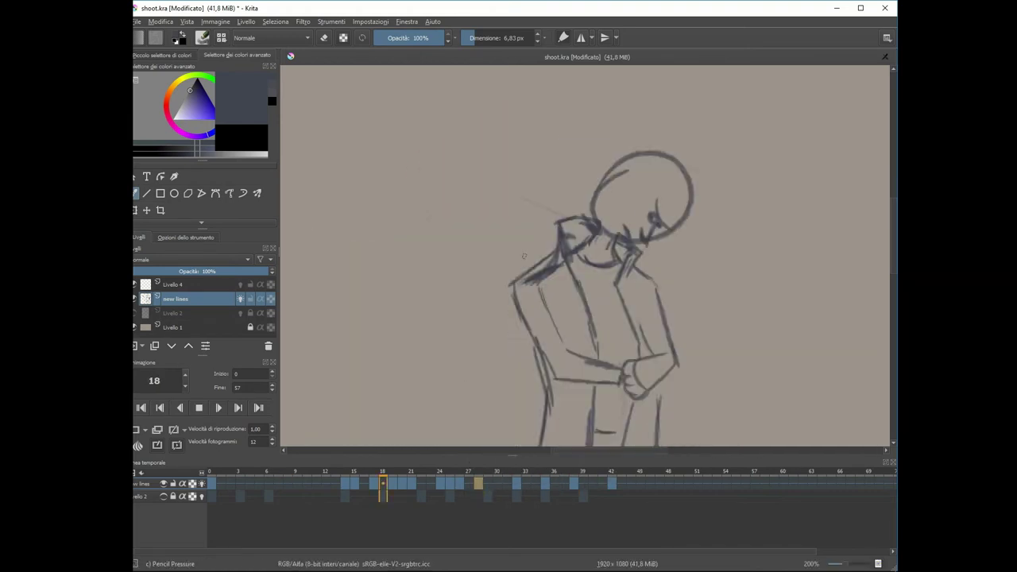
pyautogui.press('space')
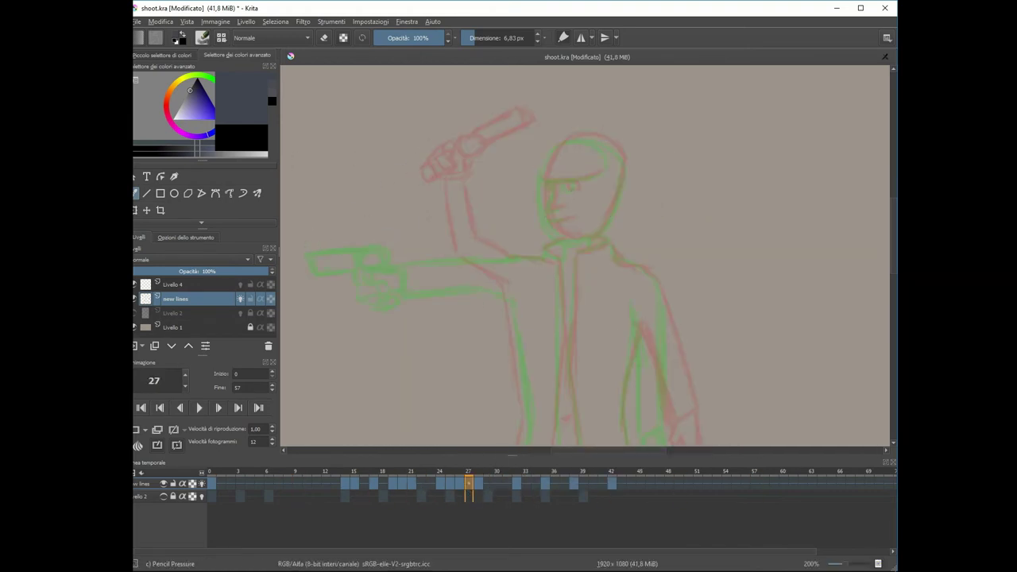
# Ink frame 27's extended gun arm, shoulder line, head outline and right arm edge.
pyautogui.moveTo(402, 266); pyautogui.dragTo(514, 302)
pyautogui.moveTo(404, 264)
pyautogui.mouseDown()
pyautogui.moveTo(556, 256)
pyautogui.moveTo(562, 241)
pyautogui.mouseUp()
pyautogui.moveTo(566, 142); pyautogui.dragTo(591, 237)
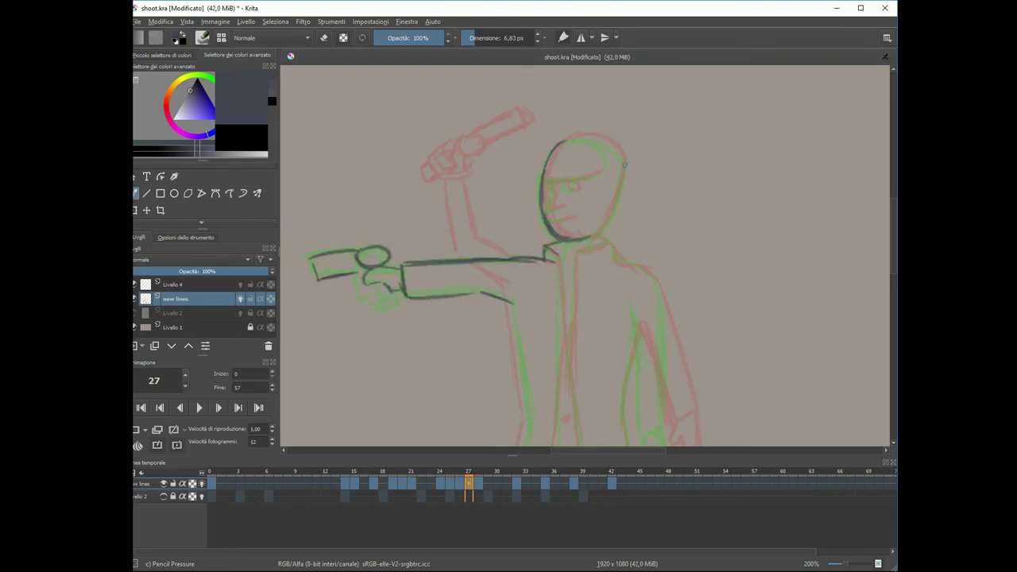
pyautogui.scroll(-1, 617, 221)
pyautogui.moveTo(624, 159)
pyautogui.mouseDown()
pyautogui.moveTo(617, 221)
pyautogui.moveTo(682, 350)
pyautogui.moveTo(687, 397)
pyautogui.mouseUp()
pyautogui.scroll(-1, 616, 221)
pyautogui.scroll(-3, 548, 302)
pyautogui.scroll(1, 588, 350)
pyautogui.moveTo(573, 89); pyautogui.dragTo(568, 216)
pyautogui.scroll(-1, 556, 238)
pyautogui.moveTo(548, 183); pyautogui.dragTo(523, 355)
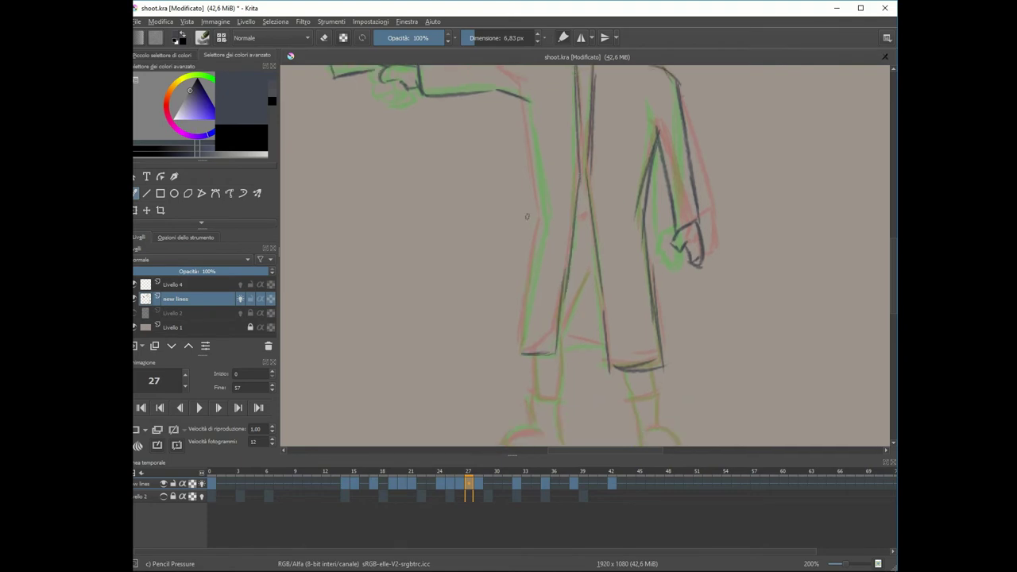
# Ink frame 27's legs below the coat and both boots.
pyautogui.moveTo(527, 216); pyautogui.dragTo(523, 353)
pyautogui.moveTo(604, 270); pyautogui.dragTo(570, 413)
pyautogui.scroll(1, 573, 318)
pyautogui.scroll(-2, 572, 318)
pyautogui.moveTo(531, 310); pyautogui.dragTo(556, 370)
pyautogui.moveTo(636, 302); pyautogui.dragTo(650, 366)
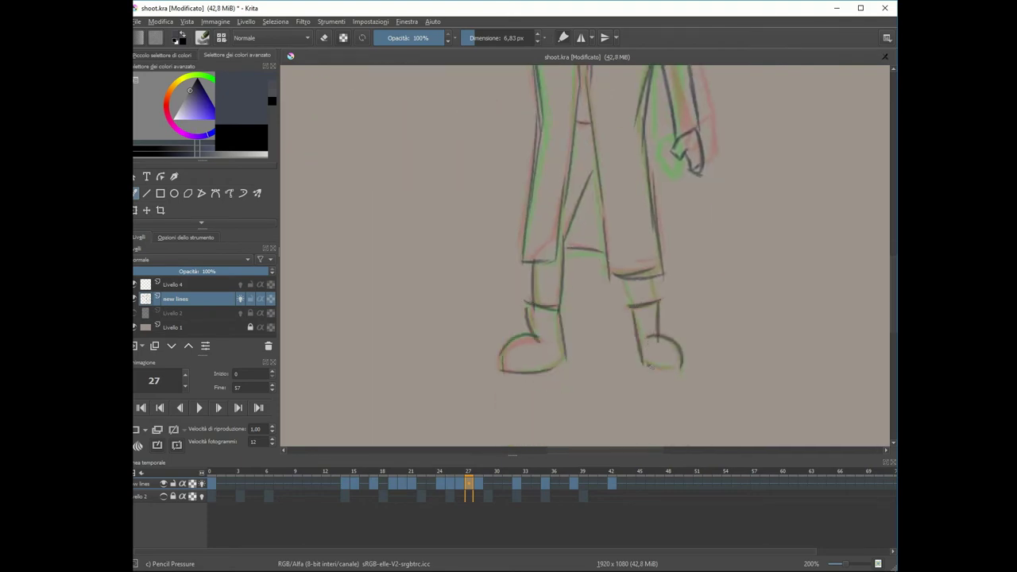
pyautogui.scroll(4, 381, 194)
# Draw two motion arcs behind frame 27's gun arm.
pyautogui.moveTo(448, 113); pyautogui.dragTo(361, 227)
pyautogui.moveTo(479, 129); pyautogui.dragTo(402, 219)
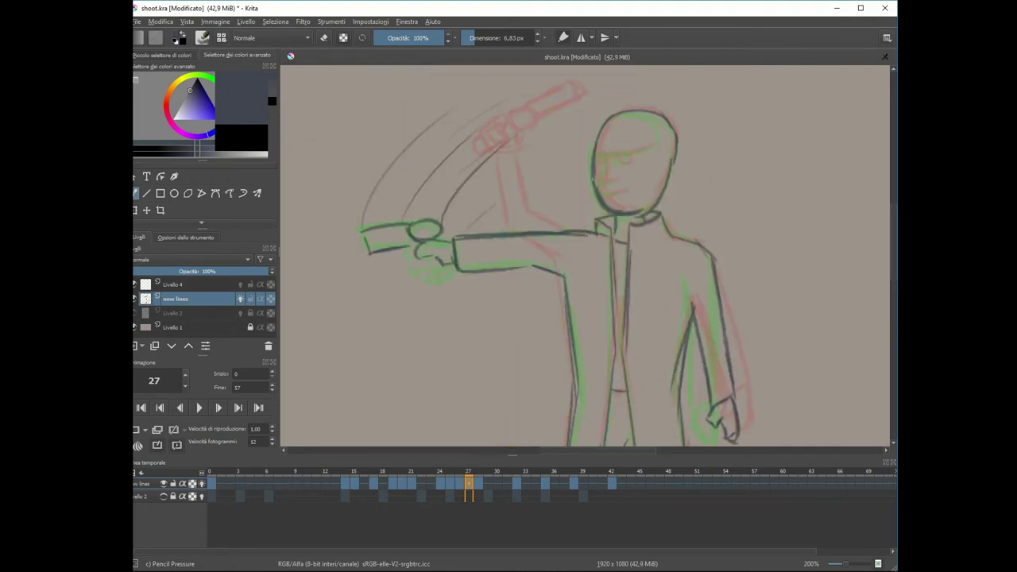
pyautogui.scroll(-2, 454, 153)
pyautogui.scroll(3, 556, 199)
# Zoom out, play back the animation and settle on frame 33.
pyautogui.scroll(-4, 557, 238)
pyautogui.rightClick(495, 481)
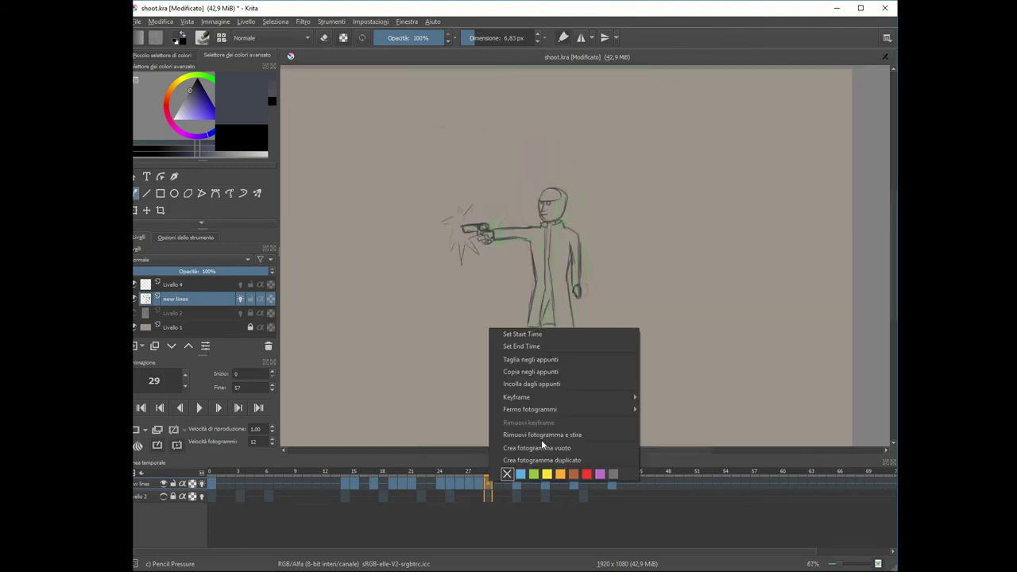
pyautogui.click(478, 483)
pyautogui.scroll(3, 477, 238)
pyautogui.press('1')
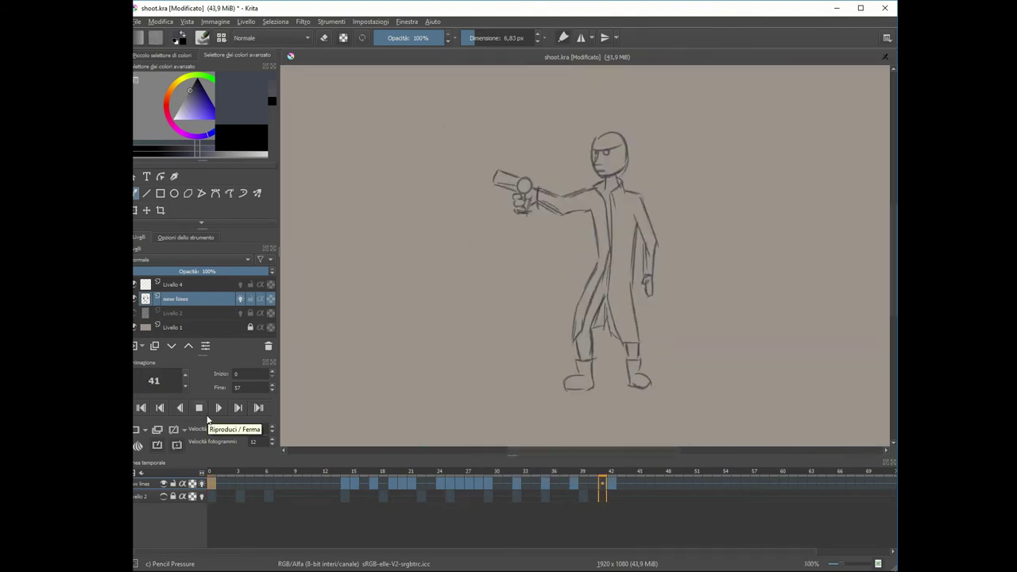
pyautogui.click(600, 483)
pyautogui.click(564, 483)
pyautogui.scroll(3, 548, 231)
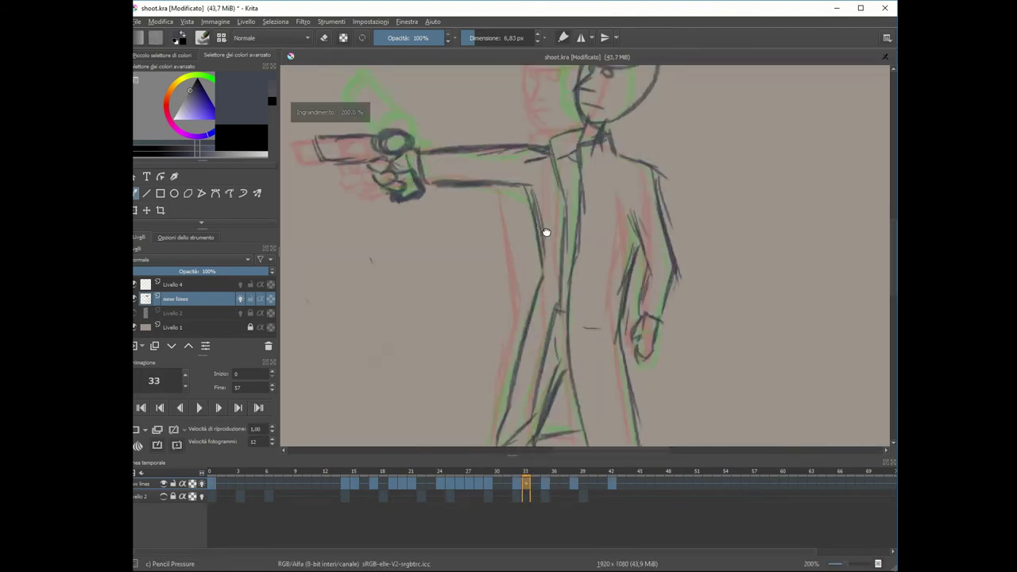
pyautogui.click(525, 483)
pyautogui.rightClick(524, 483)
pyautogui.press('Escape')
# Ink frame 33's gun barrel and cylinder, hand and fingers, both arm edges and long coat edge.
pyautogui.moveTo(349, 207)
pyautogui.mouseDown()
pyautogui.moveTo(413, 274)
pyautogui.moveTo(417, 248)
pyautogui.mouseUp()
pyautogui.moveTo(326, 258); pyautogui.dragTo(385, 282)
pyautogui.moveTo(445, 294)
pyautogui.mouseDown()
pyautogui.moveTo(429, 361)
pyautogui.moveTo(525, 341)
pyautogui.mouseUp()
pyautogui.moveTo(480, 295); pyautogui.dragTo(597, 307)
pyautogui.moveTo(541, 350); pyautogui.dragTo(611, 364)
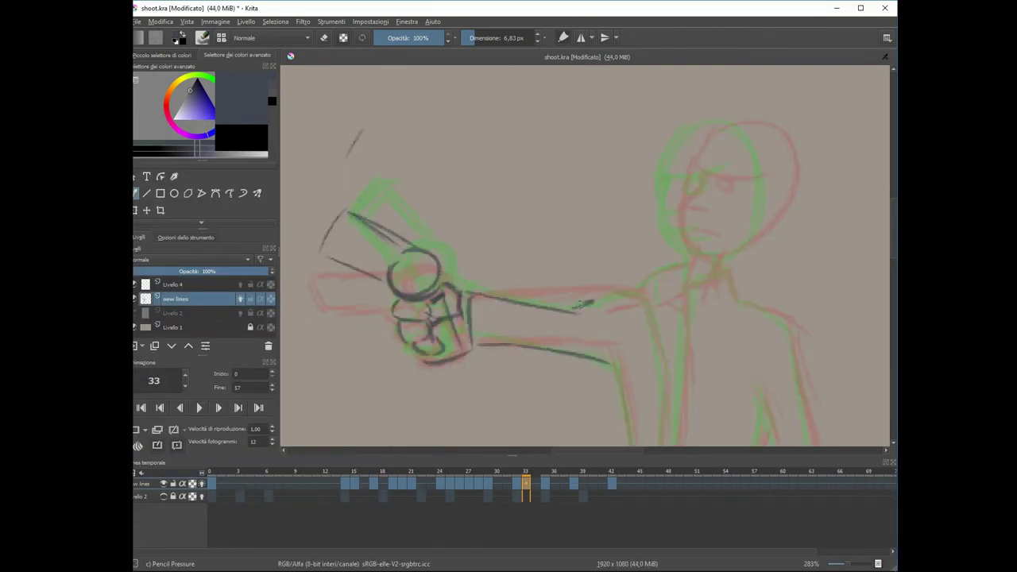
pyautogui.scroll(-5, 508, 255)
pyautogui.moveTo(545, 70); pyautogui.dragTo(485, 340)
pyautogui.scroll(-2, 541, 165)
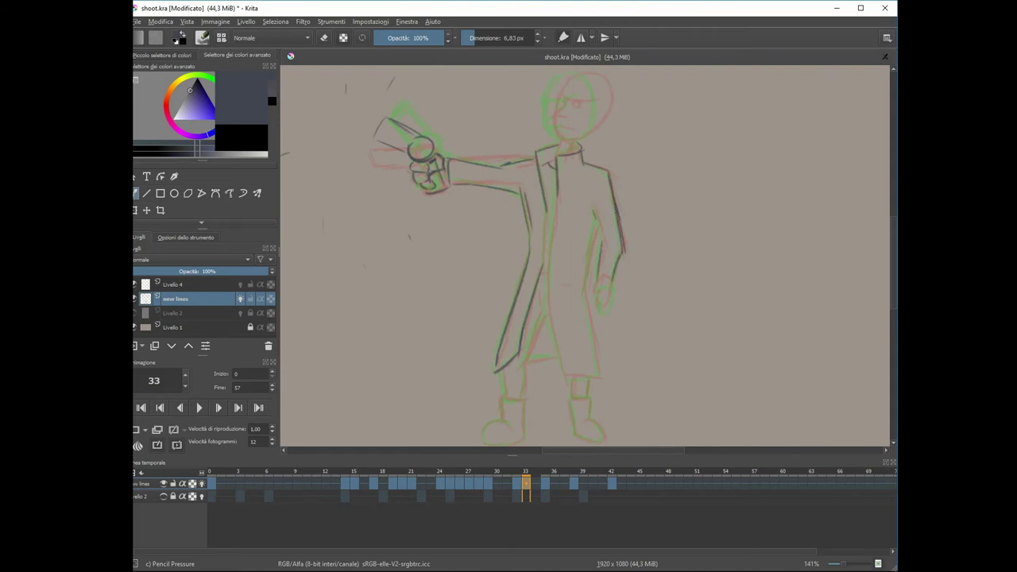
pyautogui.moveTo(556, 238)
pyautogui.mouseDown()
pyautogui.moveTo(539, 186)
pyautogui.moveTo(520, 251)
pyautogui.mouseUp()
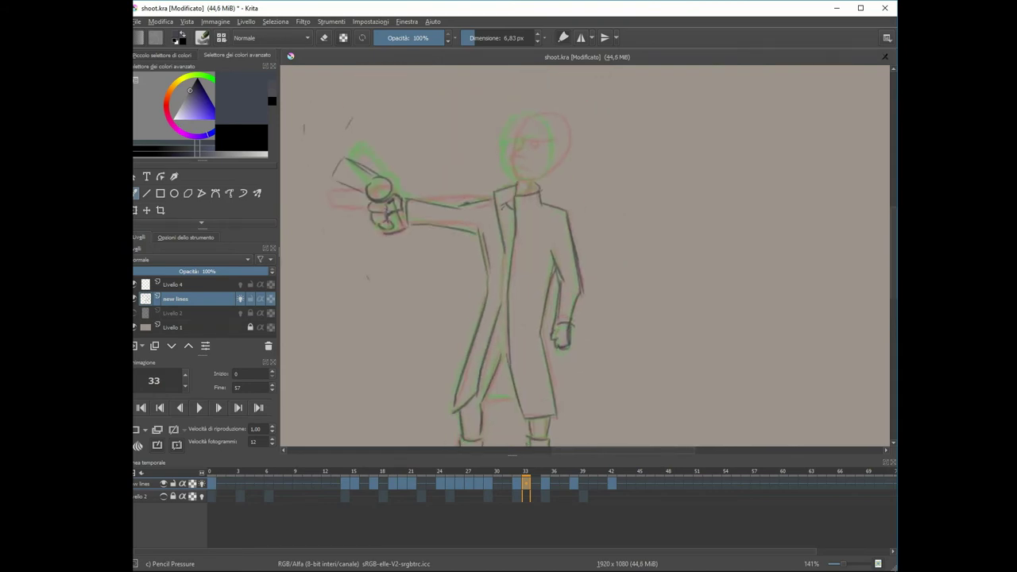
pyautogui.scroll(2, 509, 254)
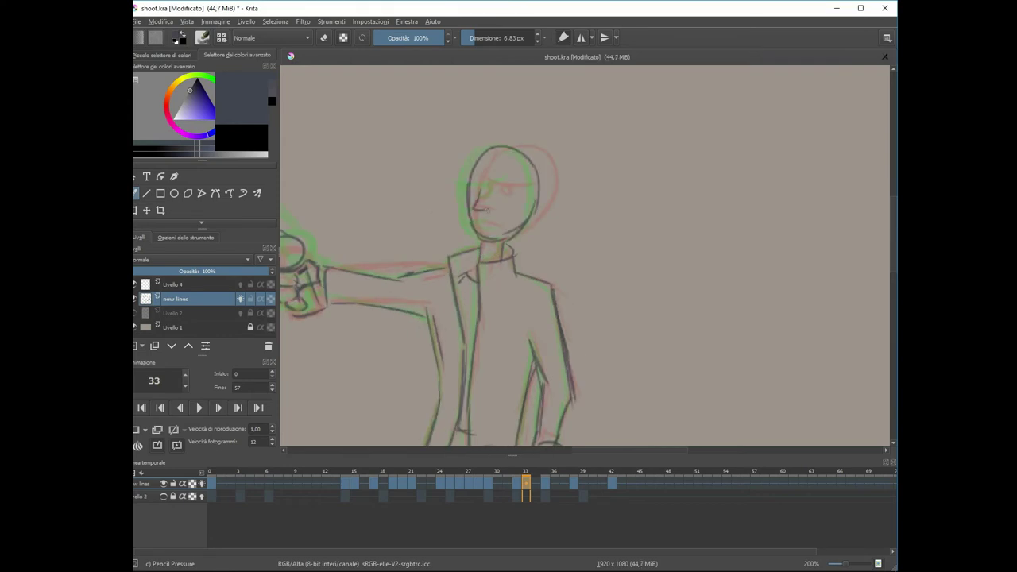
# Step to frame 34 and ink the gun arm, sleeve cuff, circular muzzle and barrel.
pyautogui.press('2')
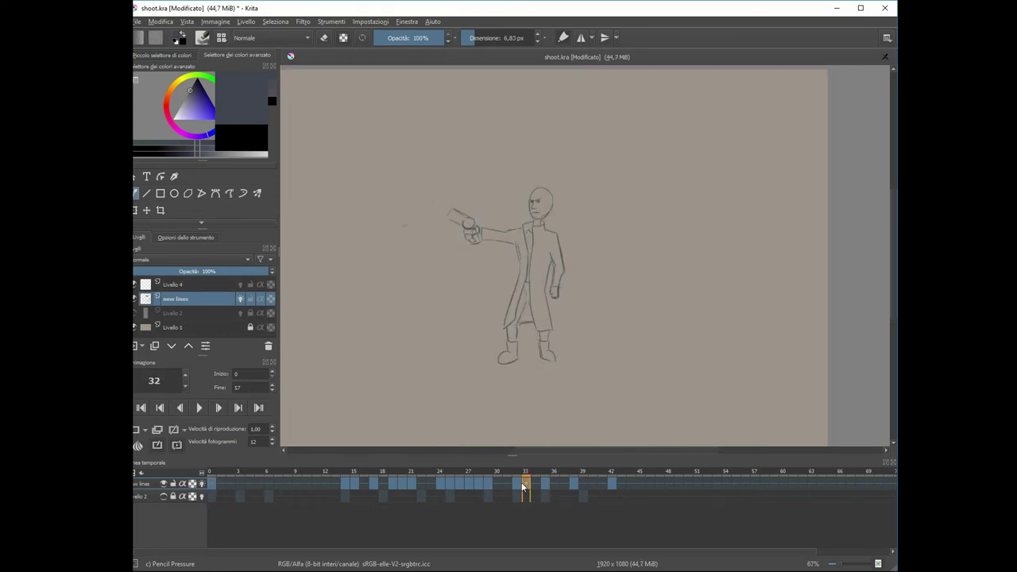
pyautogui.press('Right')
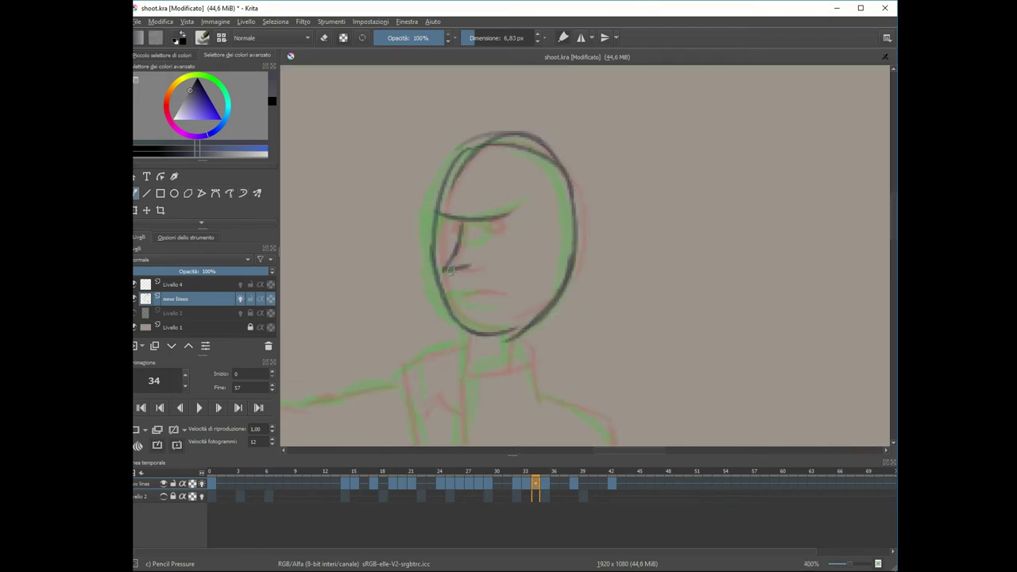
pyautogui.moveTo(499, 293)
pyautogui.mouseDown()
pyautogui.moveTo(501, 246)
pyautogui.moveTo(620, 262)
pyautogui.moveTo(409, 256)
pyautogui.mouseUp()
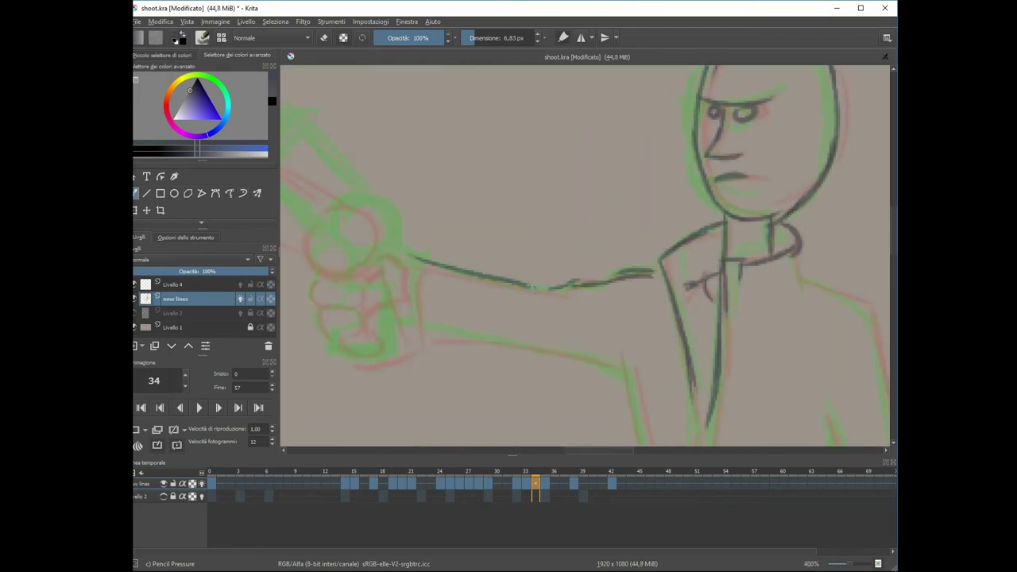
pyautogui.moveTo(591, 345)
pyautogui.mouseDown()
pyautogui.moveTo(614, 266)
pyautogui.moveTo(734, 325)
pyautogui.mouseUp()
pyautogui.moveTo(531, 237); pyautogui.dragTo(529, 306)
pyautogui.moveTo(477, 177); pyautogui.dragTo(470, 180)
pyautogui.moveTo(392, 94); pyautogui.dragTo(487, 176)
pyautogui.moveTo(351, 153); pyautogui.dragTo(429, 205)
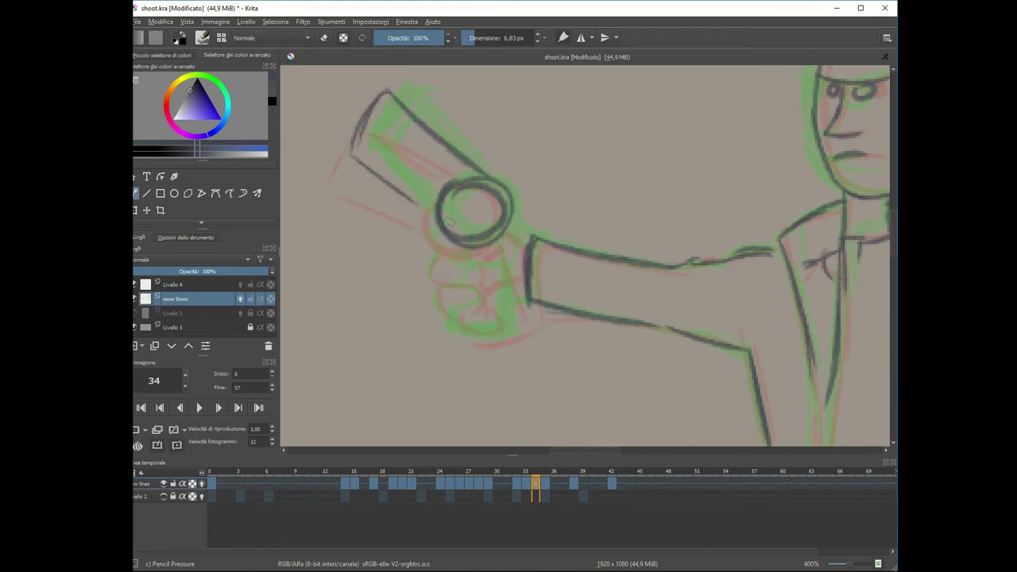
# Ink frame 34's grip and finger lines, coat edge, legs, hanging arm and hand, and right boot.
pyautogui.moveTo(445, 239); pyautogui.dragTo(509, 326)
pyautogui.moveTo(473, 278); pyautogui.dragTo(525, 290)
pyautogui.moveTo(429, 223); pyautogui.dragTo(461, 326)
pyautogui.scroll(-10, 496, 242)
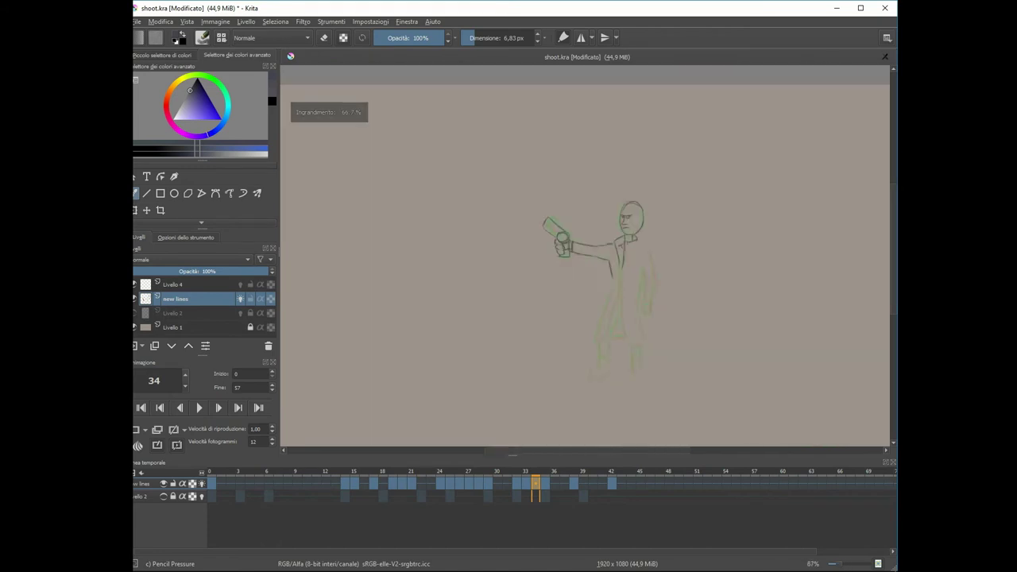
pyautogui.scroll(8, 494, 391)
pyautogui.moveTo(571, 208); pyautogui.dragTo(518, 367)
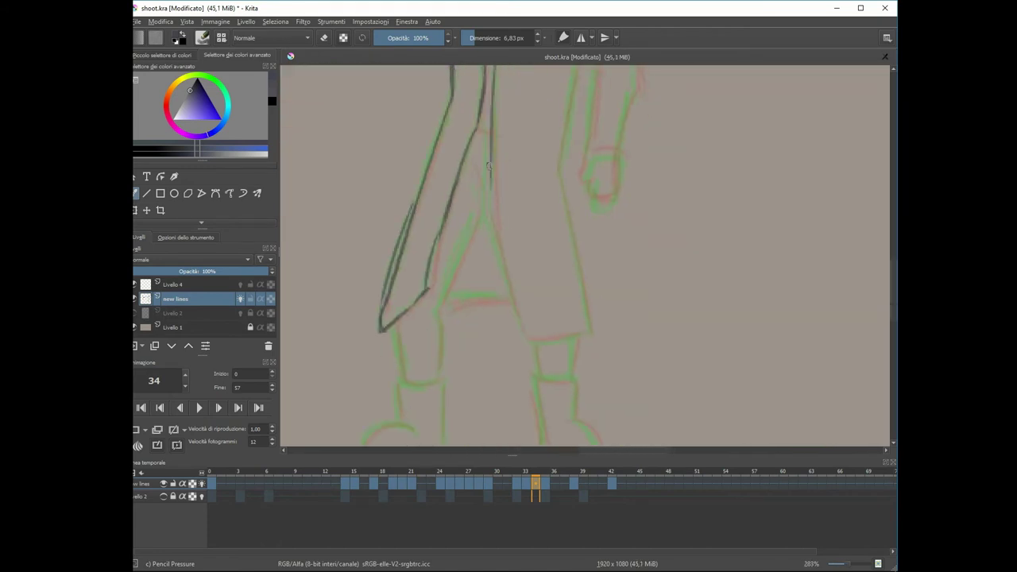
pyautogui.moveTo(492, 176); pyautogui.dragTo(531, 347)
pyautogui.moveTo(397, 278); pyautogui.dragTo(400, 240)
pyautogui.moveTo(472, 175)
pyautogui.mouseDown()
pyautogui.moveTo(468, 305)
pyautogui.moveTo(487, 318)
pyautogui.mouseUp()
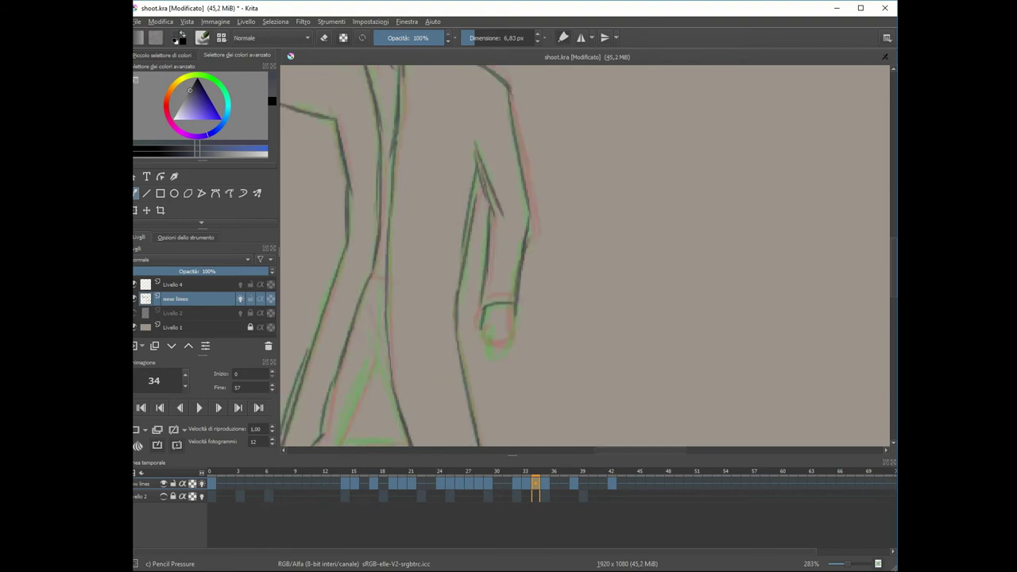
pyautogui.moveTo(434, 207); pyautogui.dragTo(508, 342)
pyautogui.moveTo(578, 317); pyautogui.dragTo(597, 359)
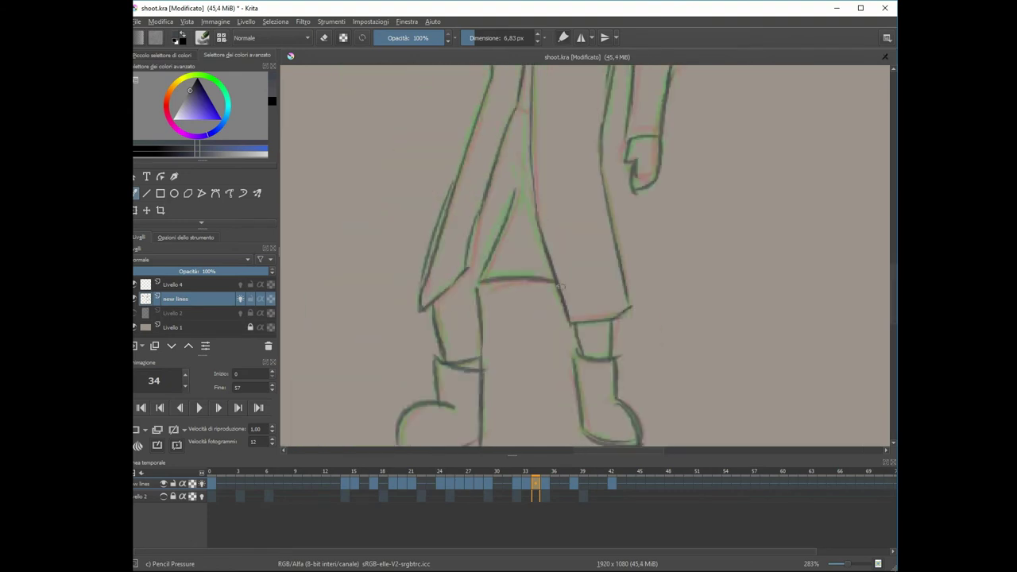
pyautogui.press('1')
pyautogui.click(199, 407)
# Add a new keyframe at frame 40 and ink the gun's cylinder and barrel-end arc.
pyautogui.click(589, 483)
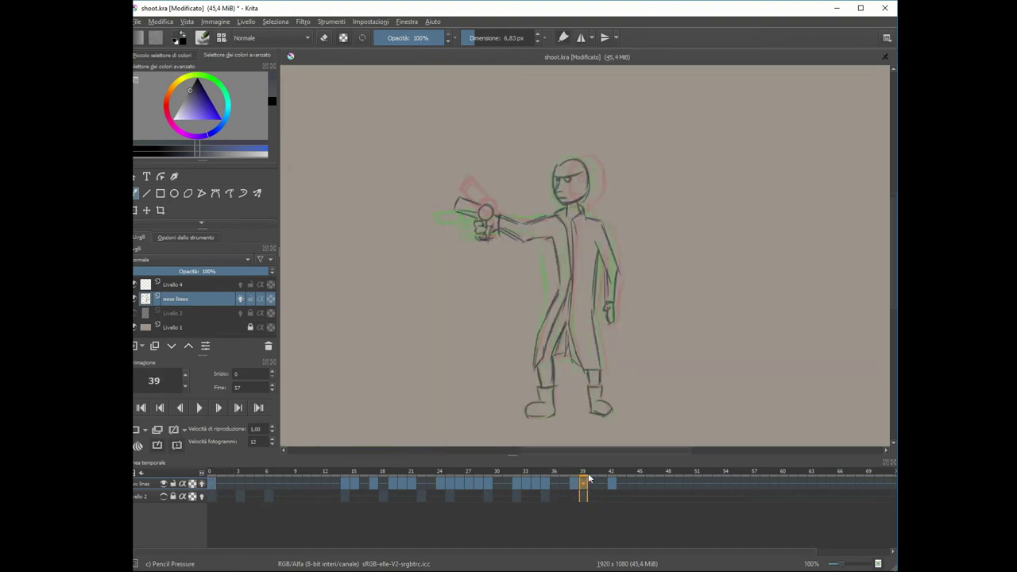
pyautogui.rightClick(593, 485)
pyautogui.click(636, 342)
pyautogui.press('+')
pyautogui.moveTo(387, 188); pyautogui.dragTo(384, 205)
pyautogui.moveTo(433, 191); pyautogui.dragTo(430, 193)
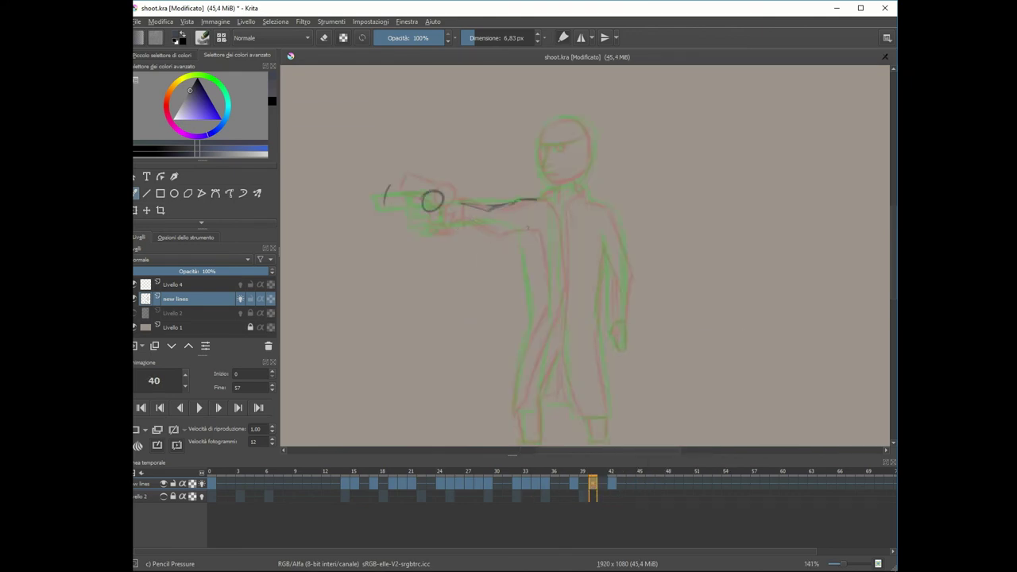
pyautogui.scroll(-1, 509, 262)
# Ink frame 40's shoulder line, long and front coat edges, and hanging hand.
pyautogui.moveTo(501, 200); pyautogui.dragTo(526, 194)
pyautogui.moveTo(526, 206); pyautogui.dragTo(513, 382)
pyautogui.moveTo(563, 159); pyautogui.dragTo(566, 278)
pyautogui.scroll(-1, 585, 255)
pyautogui.moveTo(570, 199); pyautogui.dragTo(588, 279)
pyautogui.moveTo(565, 151); pyautogui.dragTo(587, 209)
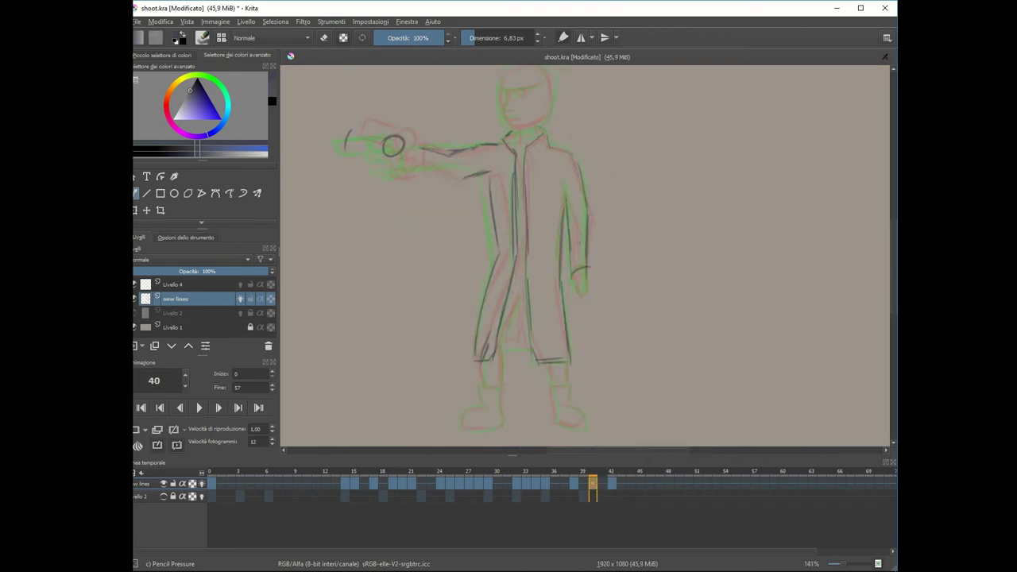
pyautogui.scroll(-3, 585, 255)
pyautogui.scroll(-1, 501, 316)
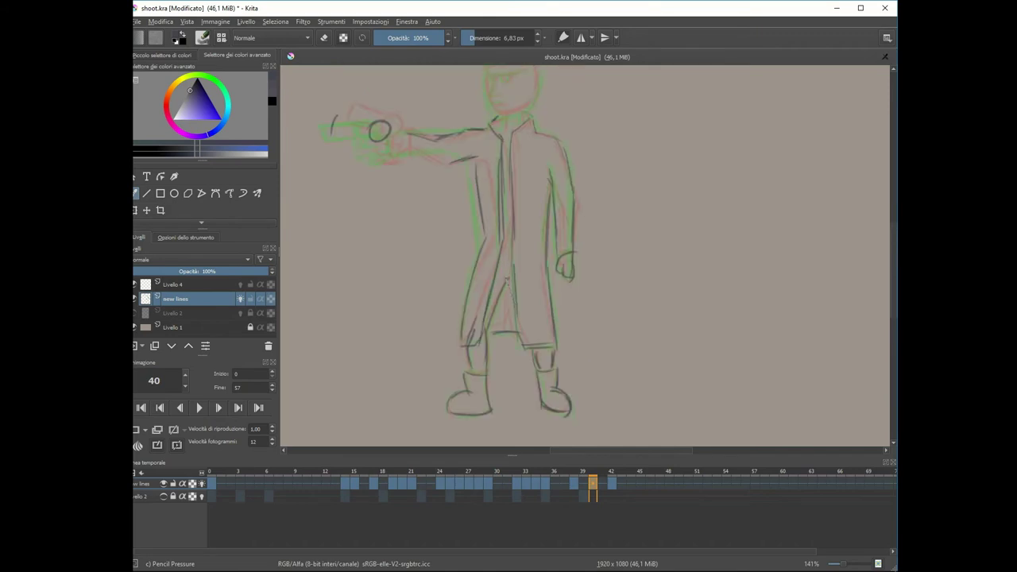
pyautogui.scroll(1, 538, 220)
pyautogui.scroll(1, 455, 213)
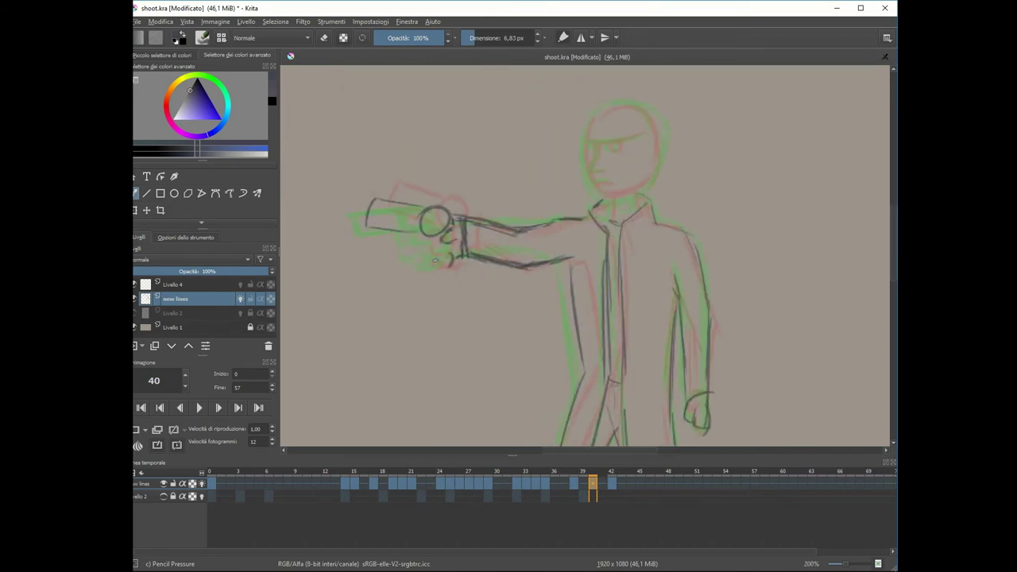
pyautogui.scroll(1, 509, 254)
# Ink frame 40's head outline with brow and eye lines.
pyautogui.moveTo(477, 131); pyautogui.dragTo(425, 238)
pyautogui.moveTo(433, 131); pyautogui.dragTo(517, 111)
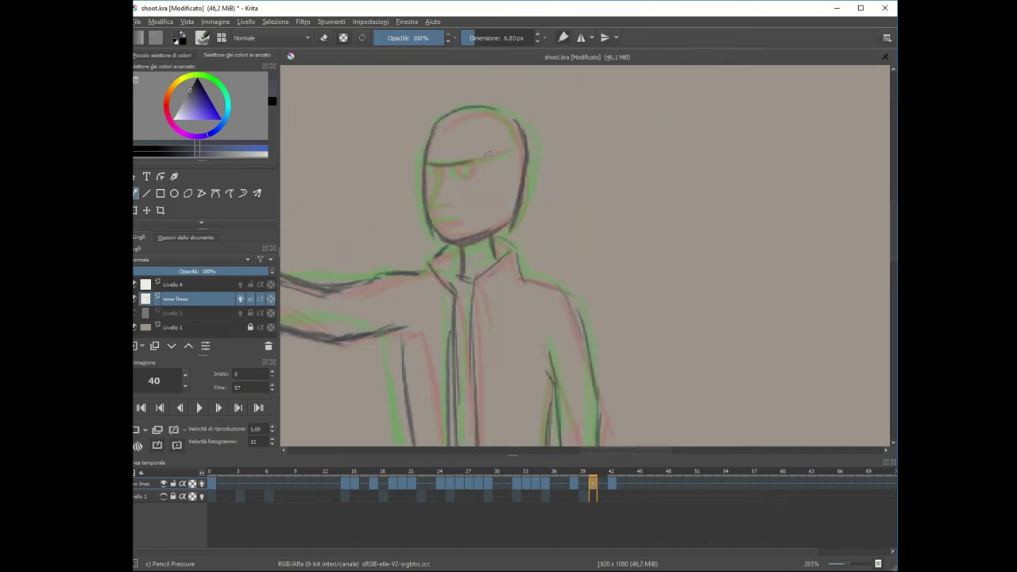
pyautogui.scroll(-3, 509, 254)
pyautogui.press('space')
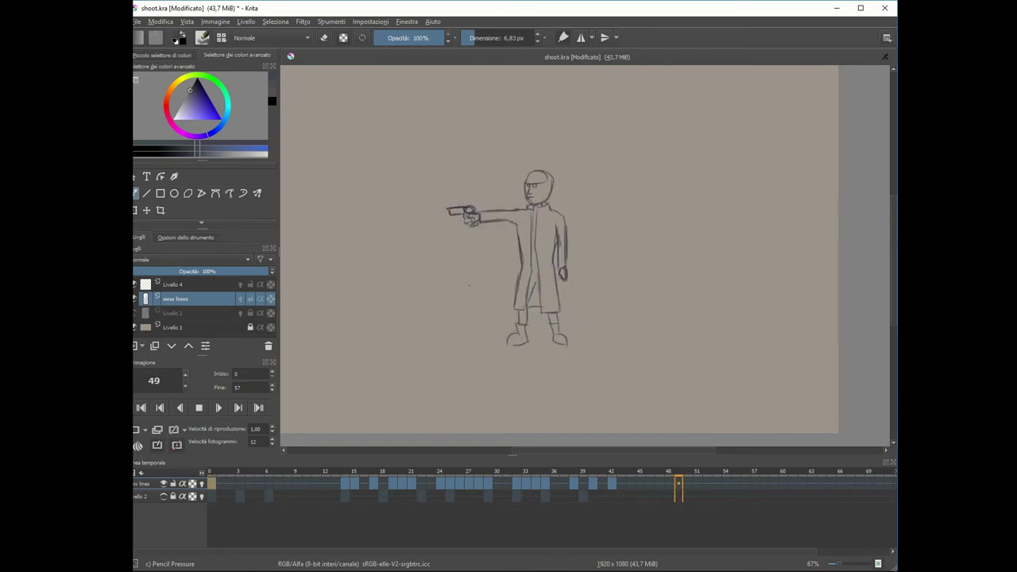
# Save the file and apply a frame operation on the timeline, undoing and redoing it.
pyautogui.hotkey('ctrl', 's')
pyautogui.rightClick(604, 483)
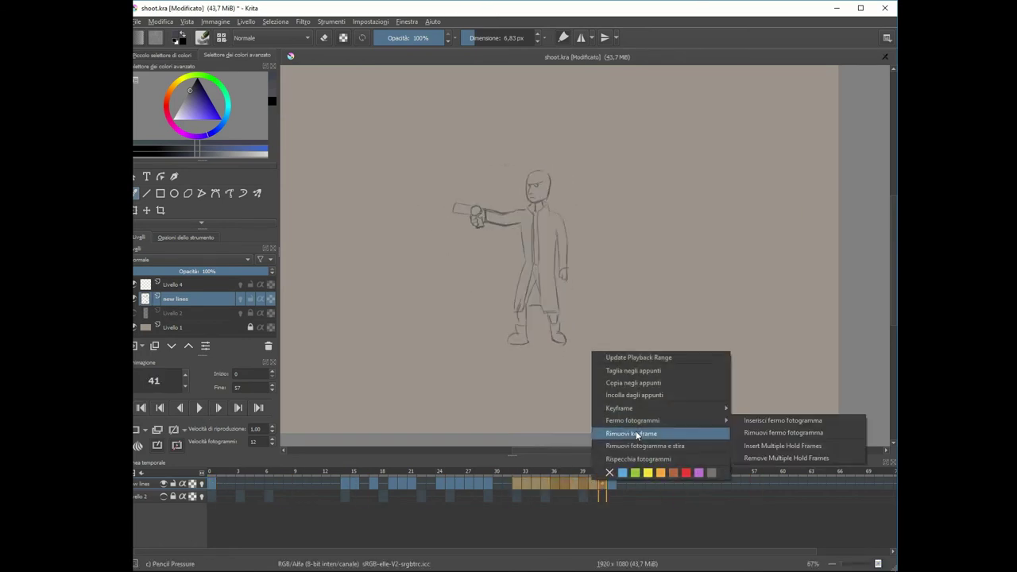
pyautogui.click(787, 429)
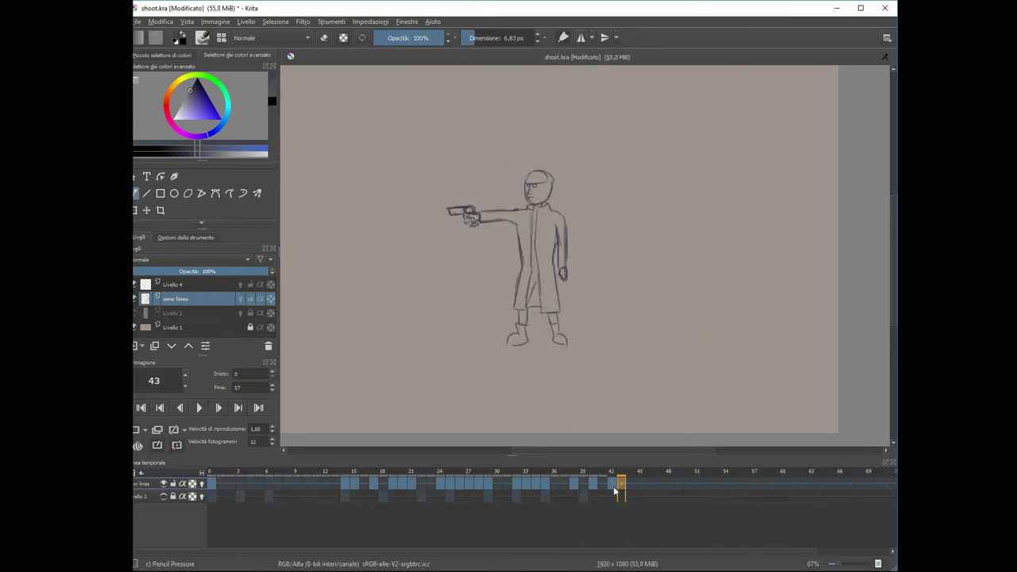
pyautogui.hotkey('ctrl', 'z')
pyautogui.hotkey('ctrl', 'shift', 'z')
# Play back the animation, then shift frames 32–43 later so the animation ends at 63.
pyautogui.click(199, 409)
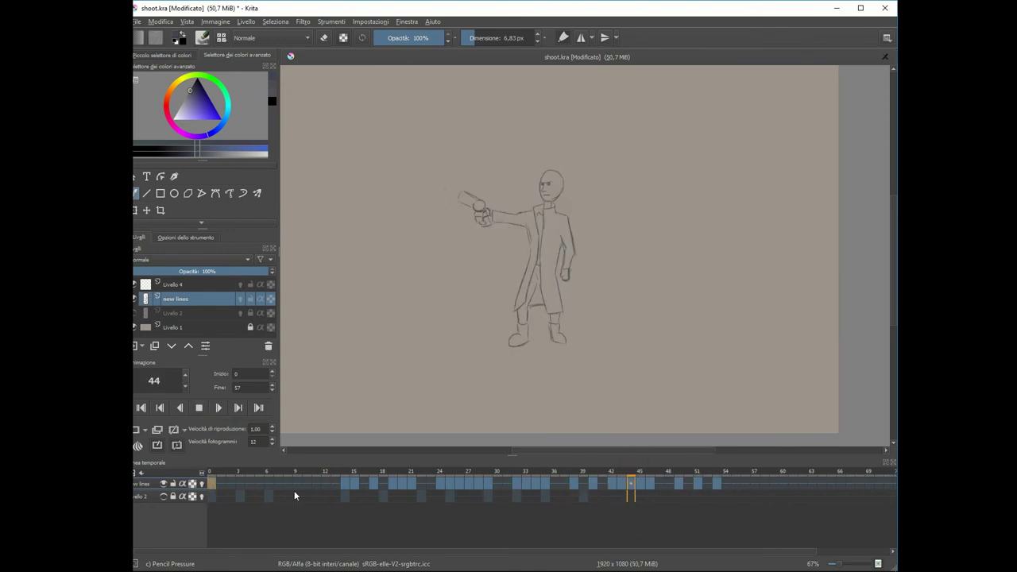
pyautogui.click(572, 471)
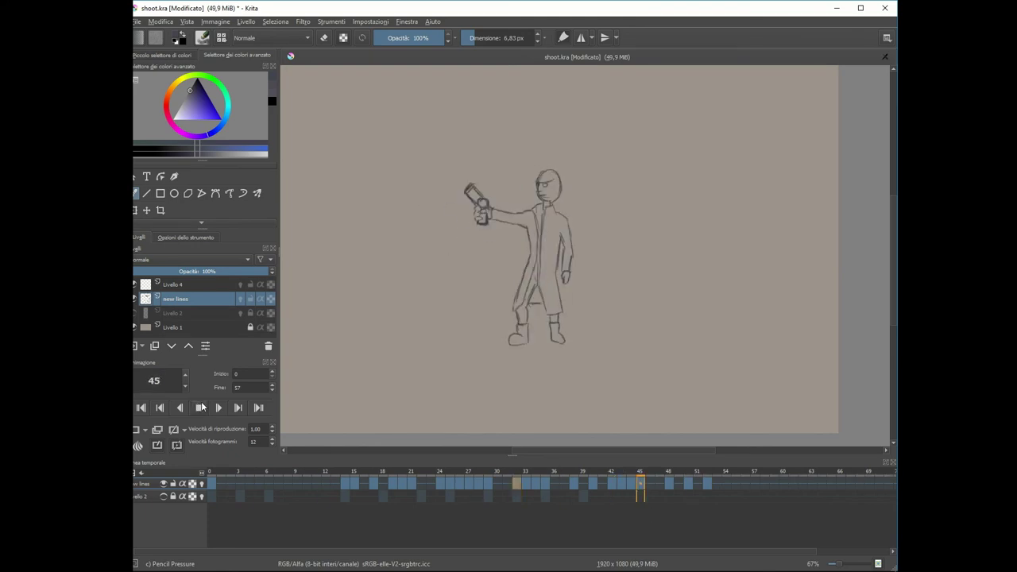
pyautogui.rightClick(650, 483)
pyautogui.click(750, 435)
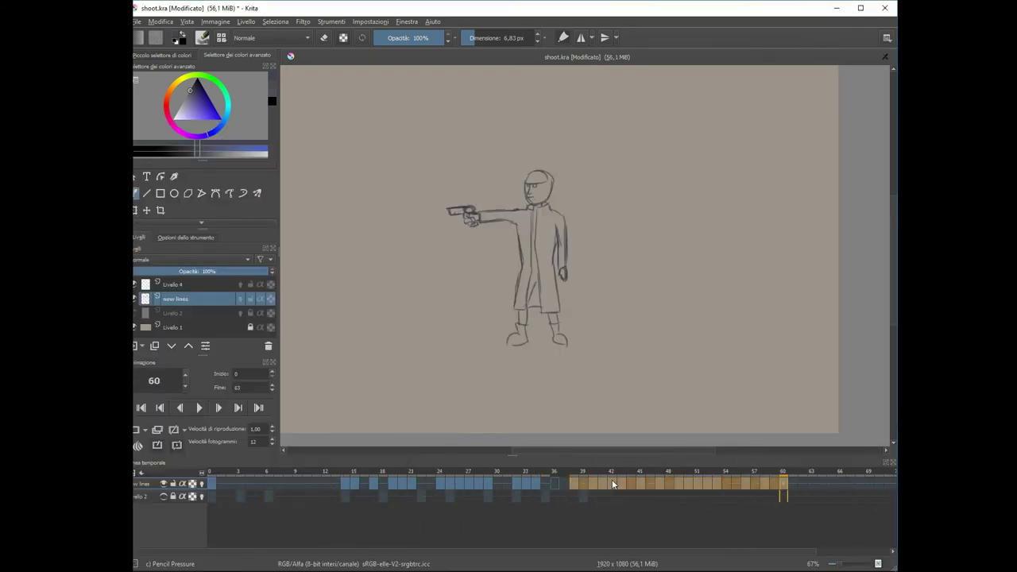
pyautogui.moveTo(494, 476)
pyautogui.mouseDown()
pyautogui.moveTo(659, 482)
pyautogui.moveTo(333, 482)
pyautogui.mouseUp()
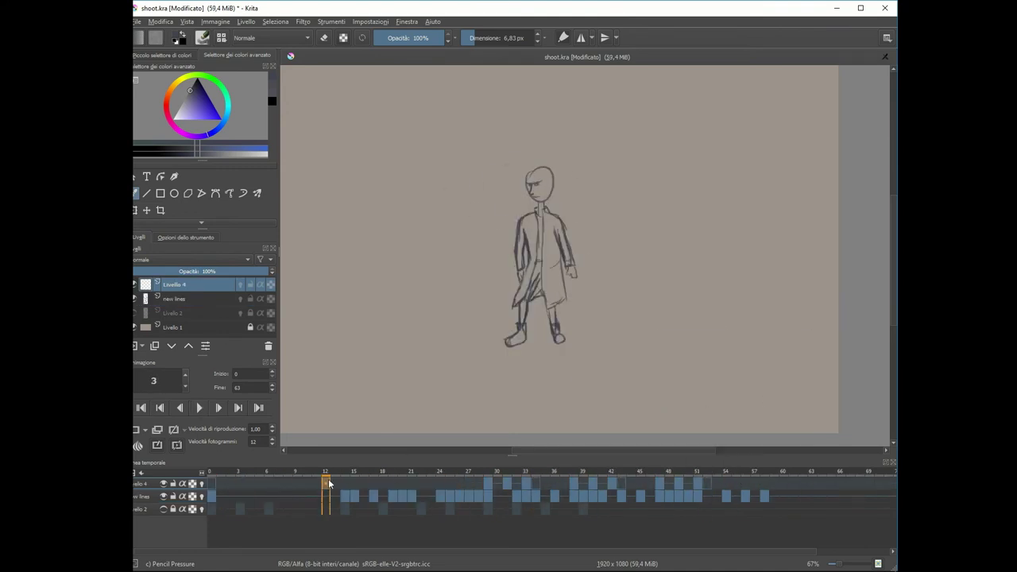
# Select the new lines layer on an early frame and ink the coat hem and fold line.
pyautogui.click(175, 299)
pyautogui.click(240, 299)
pyautogui.scroll(3, 541, 232)
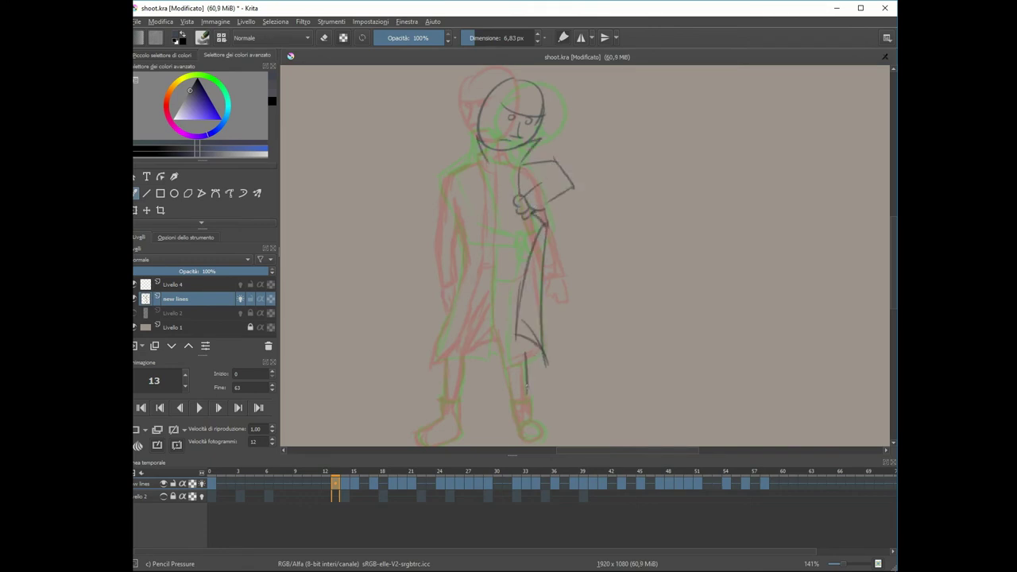
pyautogui.moveTo(425, 369); pyautogui.dragTo(513, 349)
pyautogui.moveTo(449, 314); pyautogui.dragTo(435, 366)
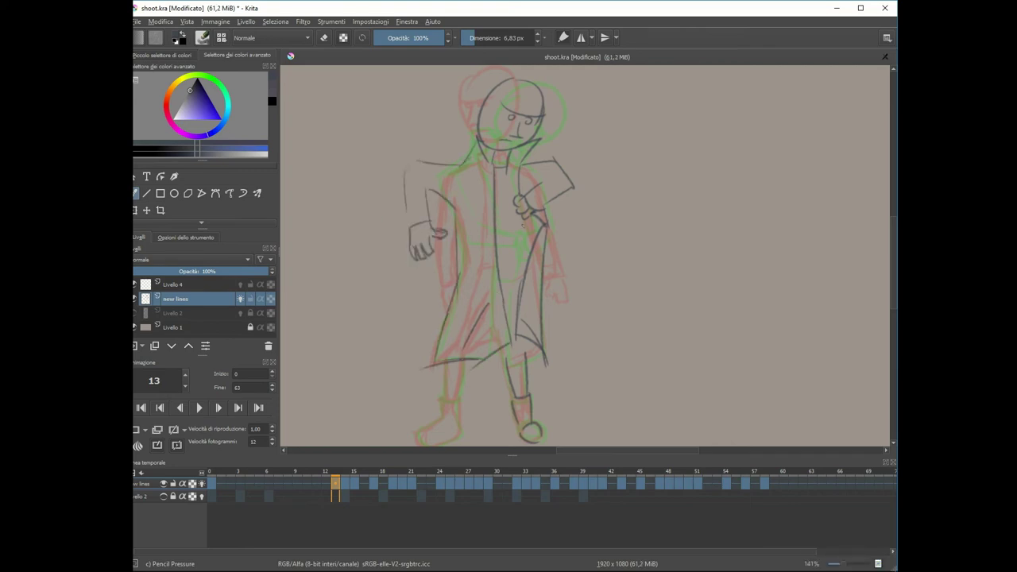
# Play the animation and scrub the timeline to review the motion.
pyautogui.press('space')
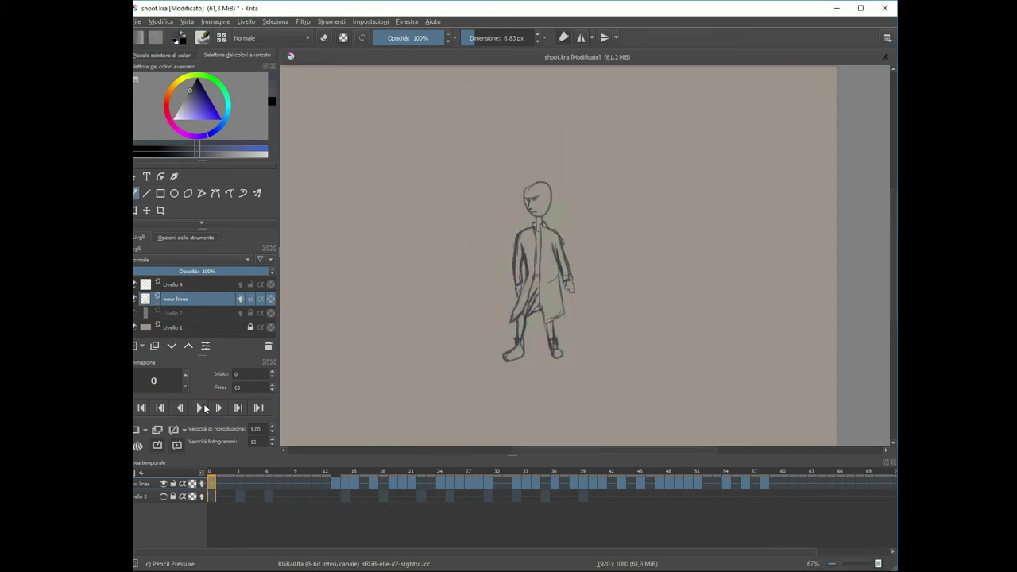
pyautogui.keyDown('ctrl'); pyautogui.scroll(1, 393, 359); pyautogui.keyUp('ctrl')
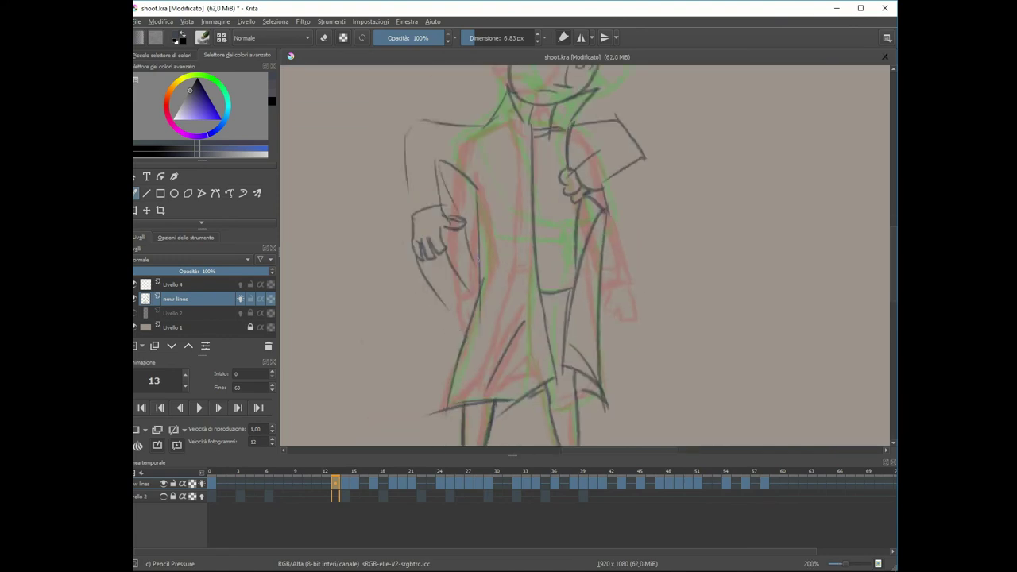
pyautogui.keyDown('ctrl'); pyautogui.scroll(-1, 570, 248); pyautogui.keyUp('ctrl')
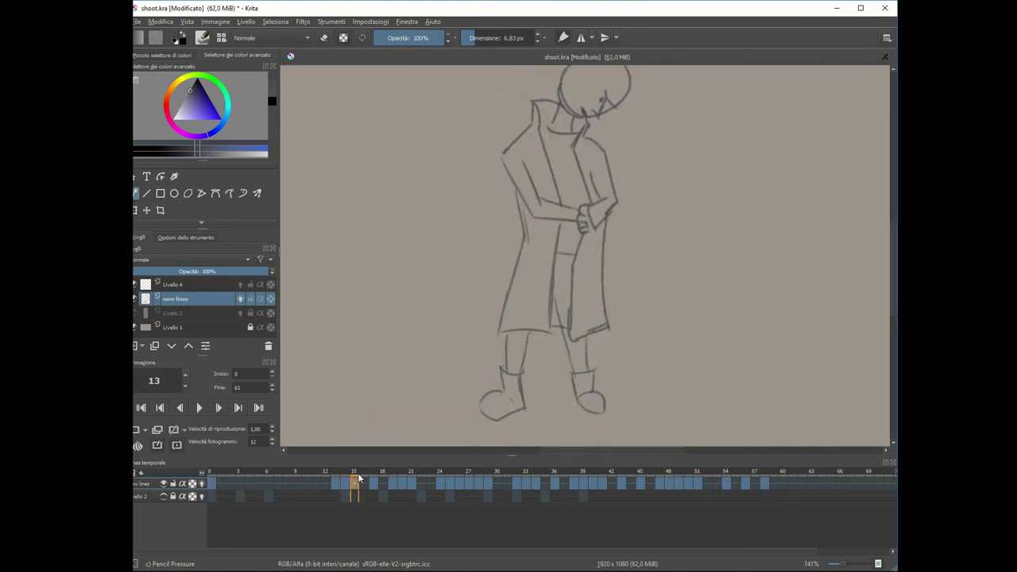
pyautogui.moveTo(336, 474); pyautogui.dragTo(297, 480)
pyautogui.press('1')
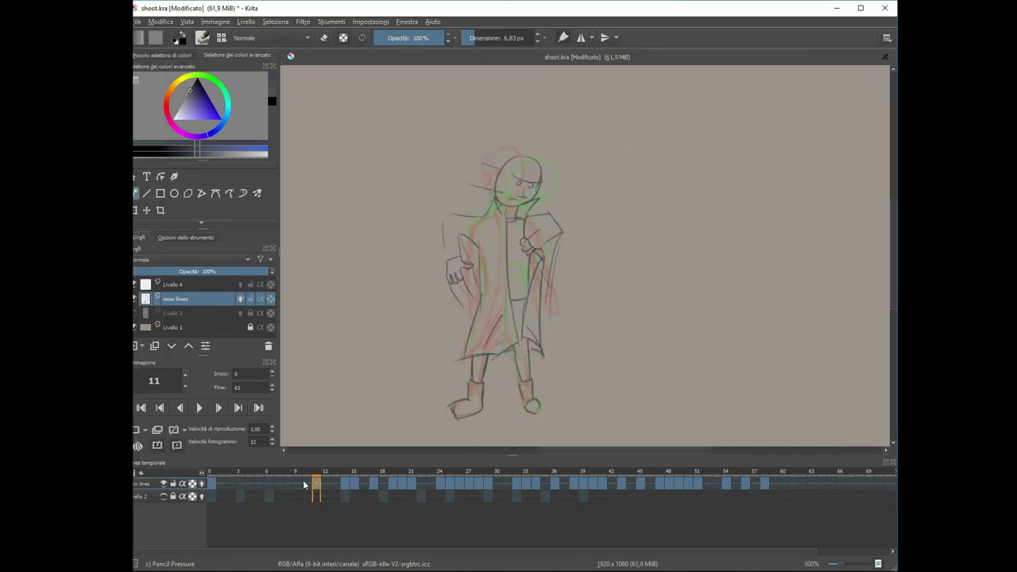
# Switch to eraser mode and erase the stray sketch strokes beside the coat on frame 9.
pyautogui.press('e')
pyautogui.keyDown('ctrl'); pyautogui.scroll(1, 447, 111); pyautogui.keyUp('ctrl')
pyautogui.moveTo(467, 348); pyautogui.dragTo(477, 262)
pyautogui.click(474, 38)
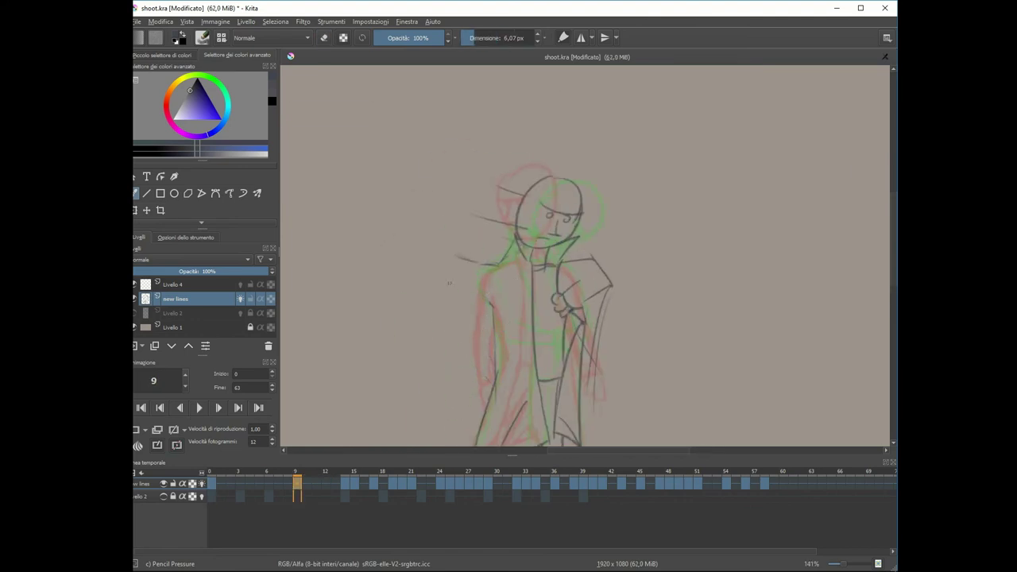
# Add a blank keyframe at frame 10 on the new lines layer.
pyautogui.keyDown('ctrl'); pyautogui.scroll(-2, 656, 247); pyautogui.keyUp('ctrl')
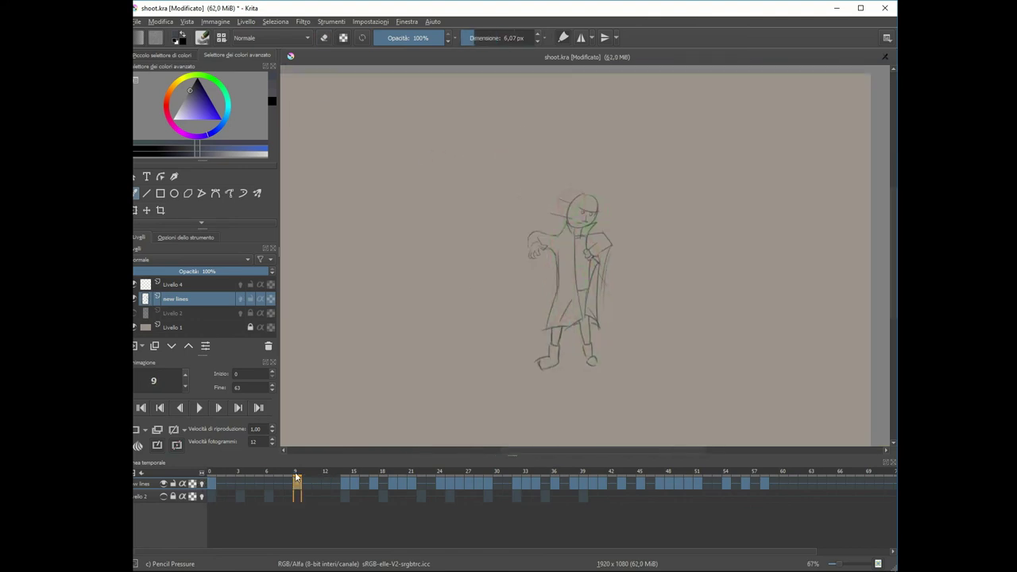
pyautogui.rightClick(307, 483)
pyautogui.click(354, 451)
pyautogui.keyDown('ctrl'); pyautogui.scroll(2, 482, 216); pyautogui.keyUp('ctrl')
# Trace the collar, raised arm, shoulder, coat edges, hem and head over the onion skins.
pyautogui.moveTo(437, 234); pyautogui.dragTo(480, 248)
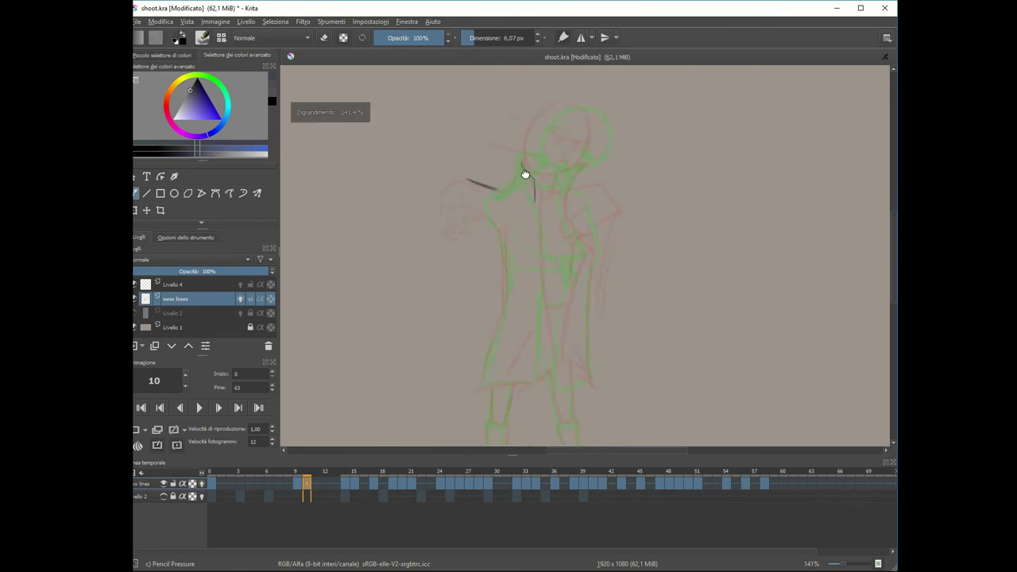
pyautogui.moveTo(468, 153); pyautogui.dragTo(469, 348)
pyautogui.moveTo(435, 274); pyautogui.dragTo(414, 356)
pyautogui.moveTo(480, 270); pyautogui.dragTo(415, 356)
pyautogui.moveTo(430, 191); pyautogui.dragTo(442, 224)
pyautogui.moveTo(437, 215); pyautogui.dragTo(414, 355)
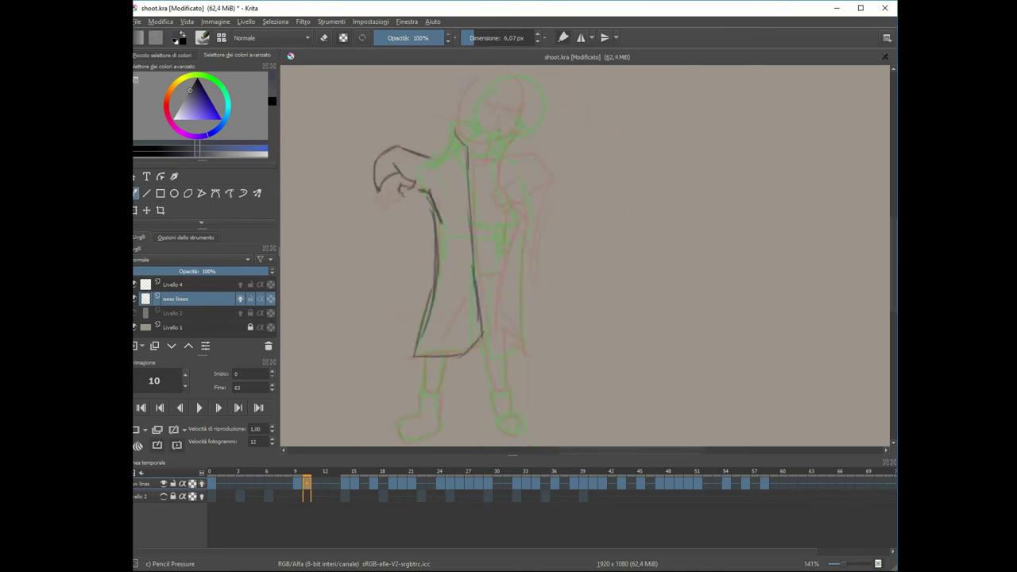
pyautogui.moveTo(390, 206); pyautogui.dragTo(362, 250)
# Darken the coat's right side and draw both legs below the coat.
pyautogui.moveTo(465, 114); pyautogui.dragTo(461, 186)
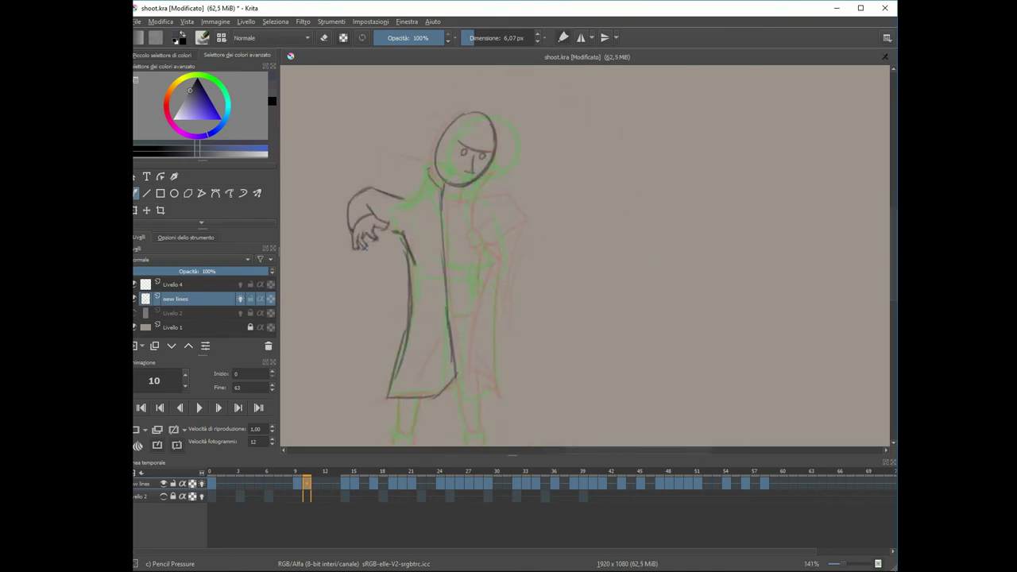
pyautogui.moveTo(421, 238); pyautogui.dragTo(431, 225)
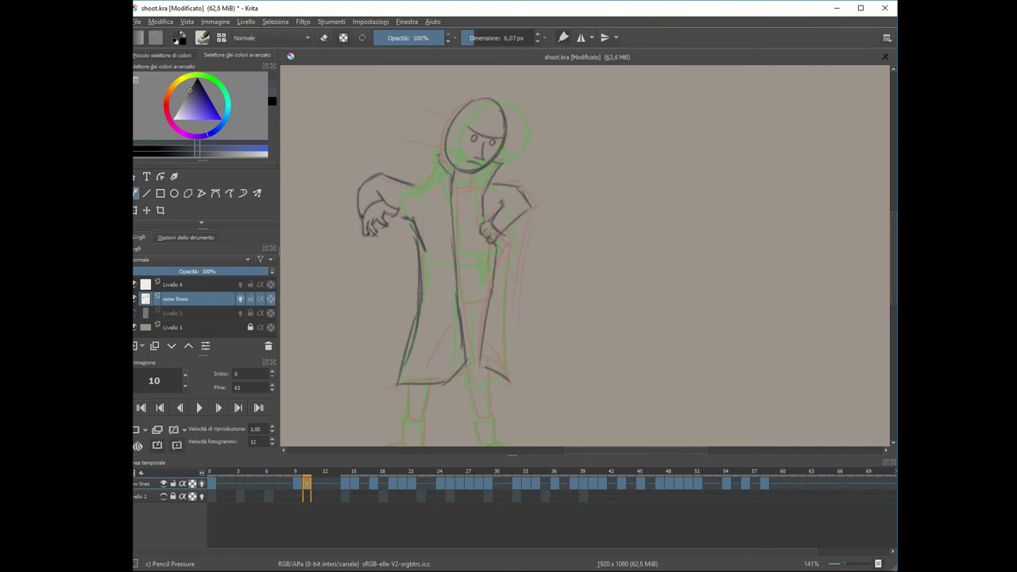
pyautogui.moveTo(477, 318); pyautogui.dragTo(477, 255)
pyautogui.moveTo(468, 308); pyautogui.dragTo(479, 352)
pyautogui.moveTo(487, 307); pyautogui.dragTo(490, 356)
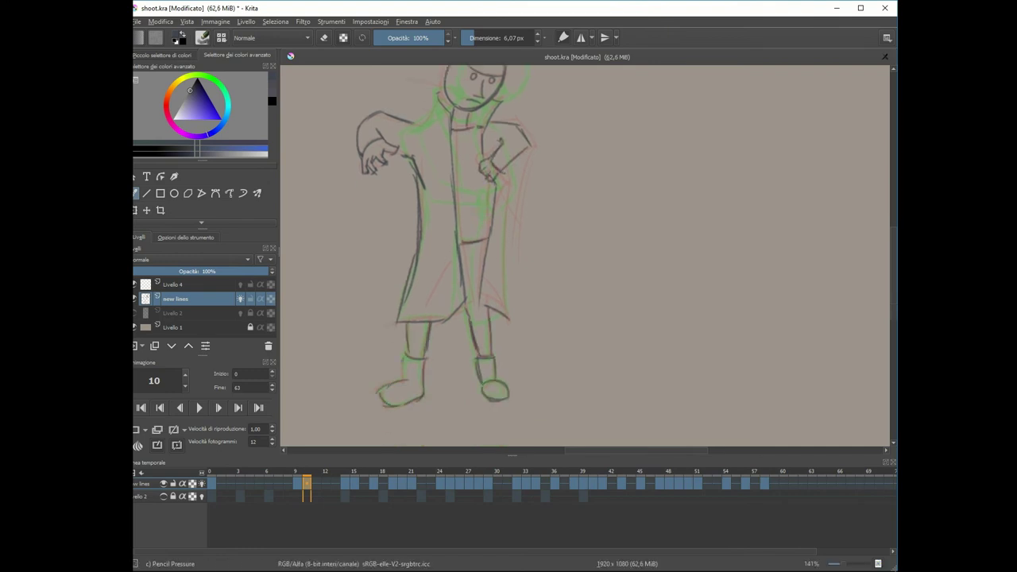
pyautogui.moveTo(477, 278)
pyautogui.mouseDown()
pyautogui.moveTo(477, 312)
pyautogui.moveTo(506, 351)
pyautogui.mouseUp()
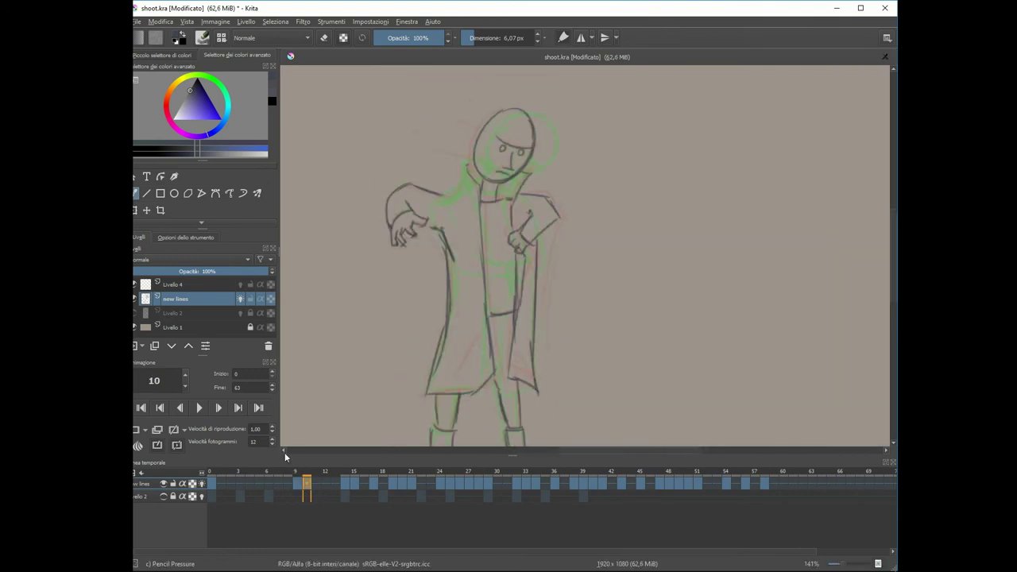
# Add a blank keyframe at frame 3 and trace the figure's head, coat and feet.
pyautogui.rightClick(239, 482)
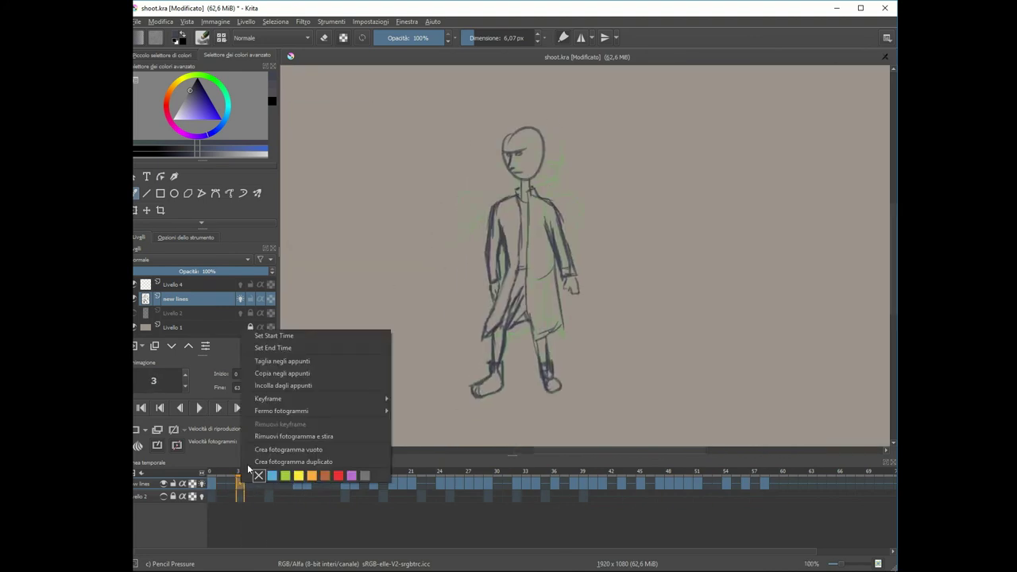
pyautogui.click(288, 449)
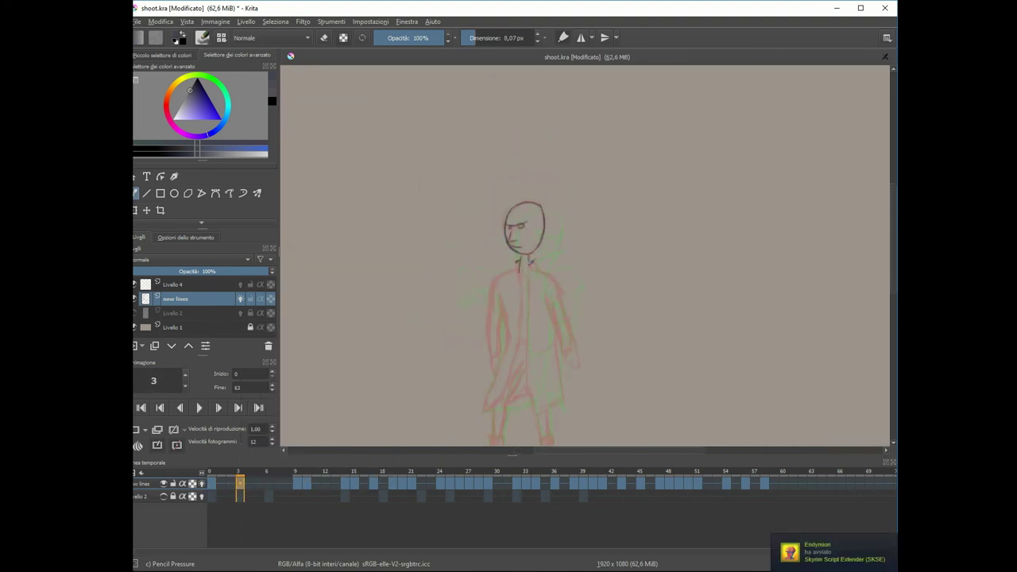
pyautogui.moveTo(523, 230); pyautogui.dragTo(503, 349)
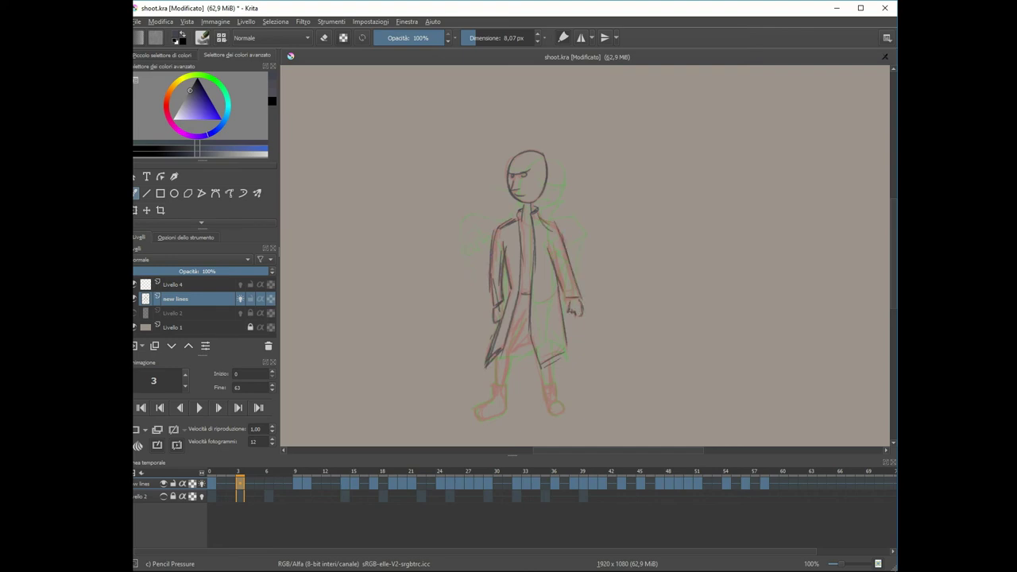
# Play back the animation, then extend the line down the coat on frame 4.
pyautogui.press('space')
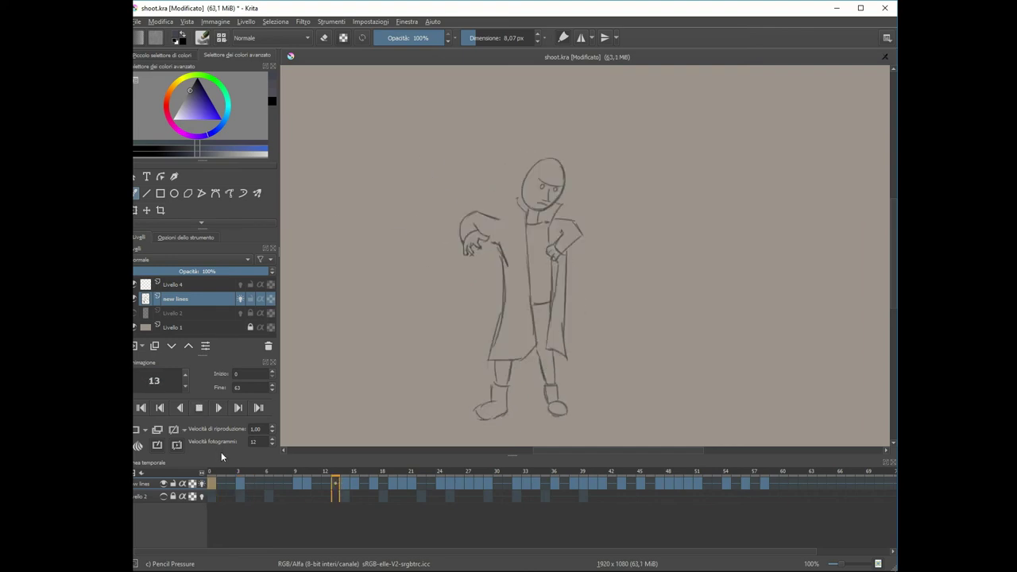
pyautogui.click(248, 484)
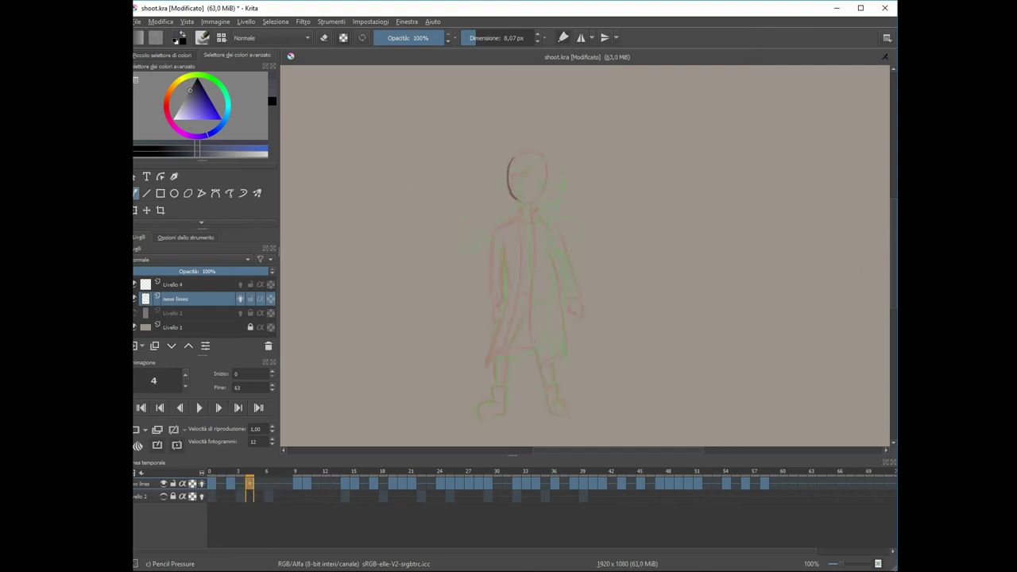
pyautogui.moveTo(521, 263); pyautogui.dragTo(488, 364)
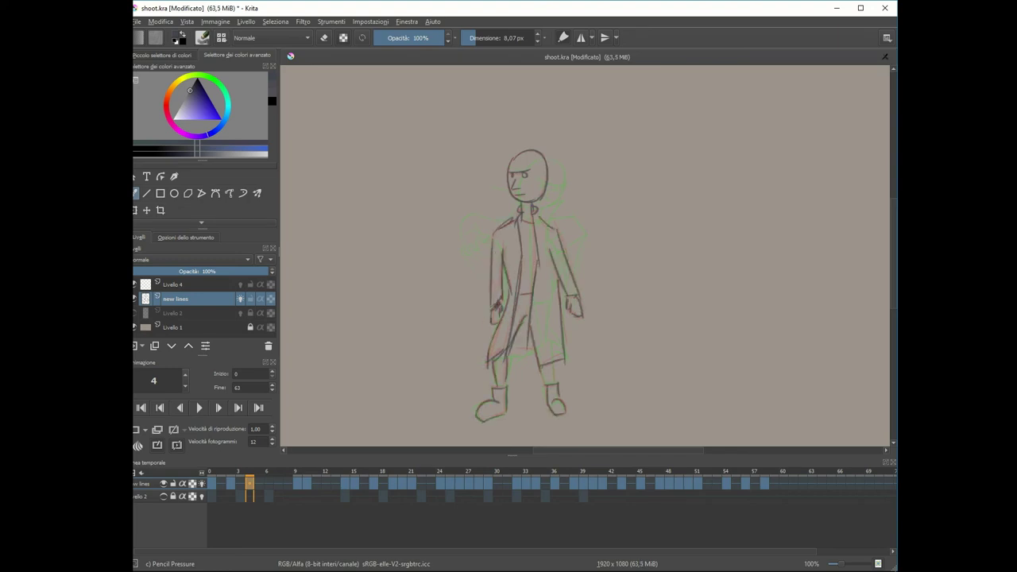
pyautogui.moveTo(249, 471)
pyautogui.mouseDown()
pyautogui.moveTo(211, 471)
pyautogui.moveTo(268, 472)
pyautogui.mouseUp()
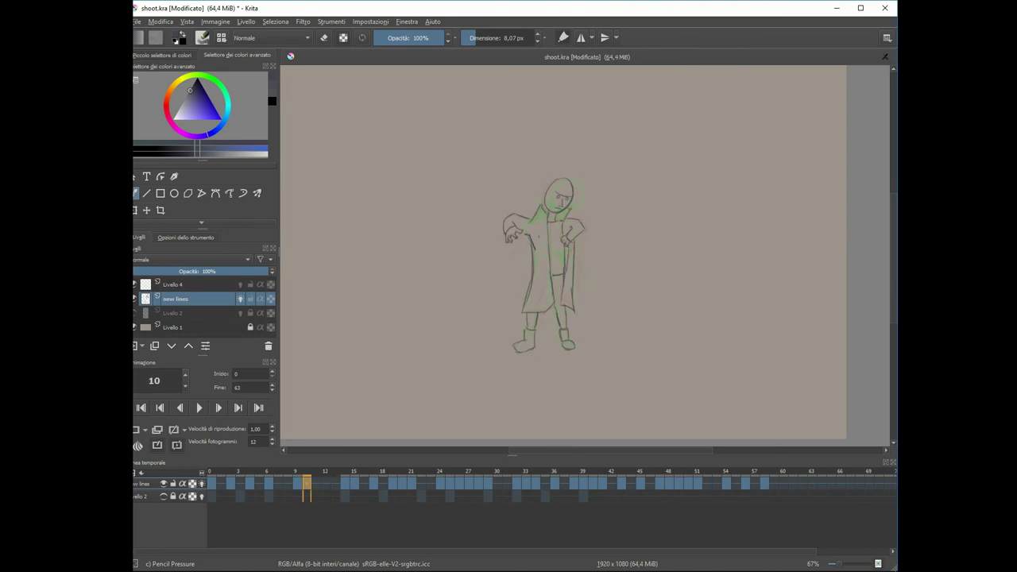
# Add a blank keyframe at frame 8 and trace the coat edges, hem, left leg and right boot.
pyautogui.rightClick(290, 483)
pyautogui.click(336, 447)
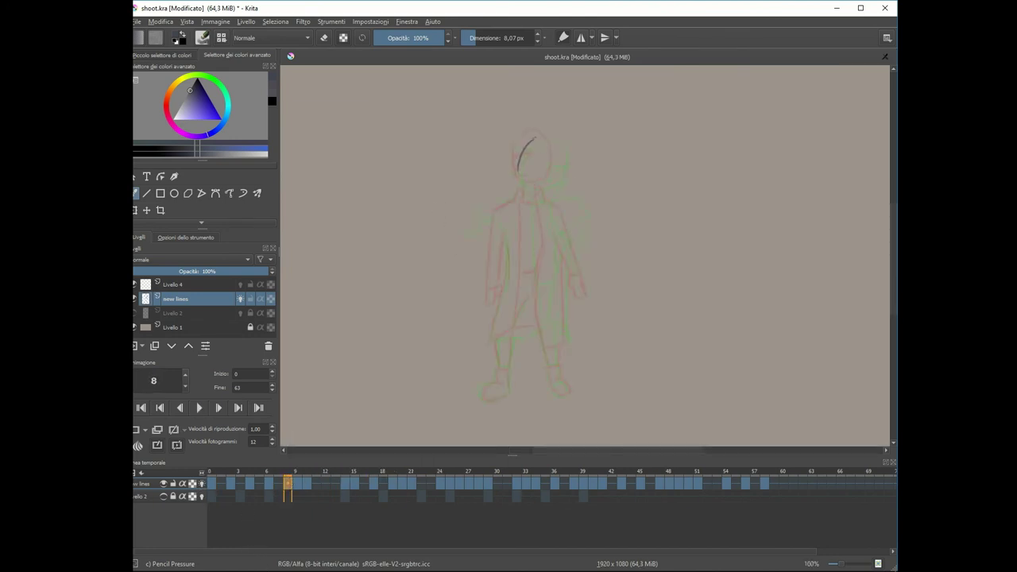
pyautogui.rightClick(533, 315)
pyautogui.moveTo(526, 203); pyautogui.dragTo(524, 340)
pyautogui.moveTo(506, 238); pyautogui.dragTo(492, 338)
pyautogui.moveTo(486, 340); pyautogui.dragTo(525, 340)
pyautogui.moveTo(498, 343); pyautogui.dragTo(509, 398)
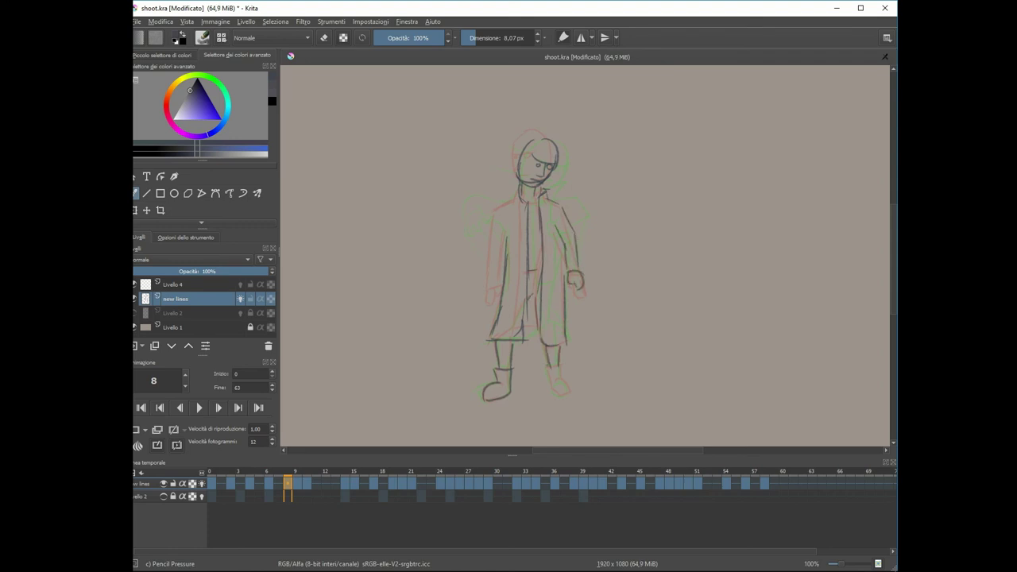
pyautogui.moveTo(555, 364); pyautogui.dragTo(571, 393)
pyautogui.moveTo(556, 239); pyautogui.dragTo(545, 255)
# Save shoot.kra, play the full shooting animation from the first frame, then save again.
pyautogui.click(198, 407)
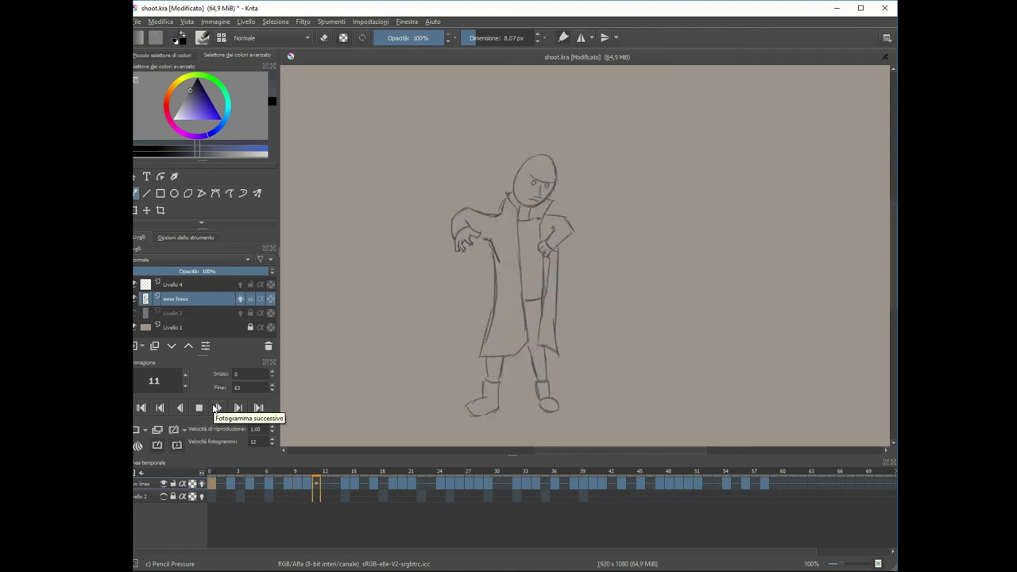
pyautogui.hotkey('ctrl', 's')
pyautogui.click(199, 407)
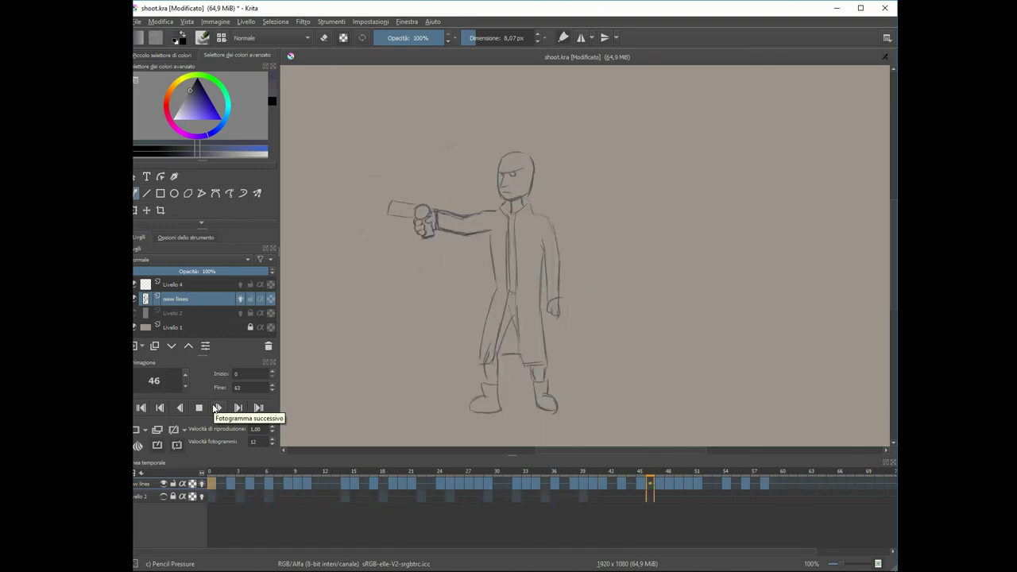
pyautogui.scroll(-1, 602, 237)
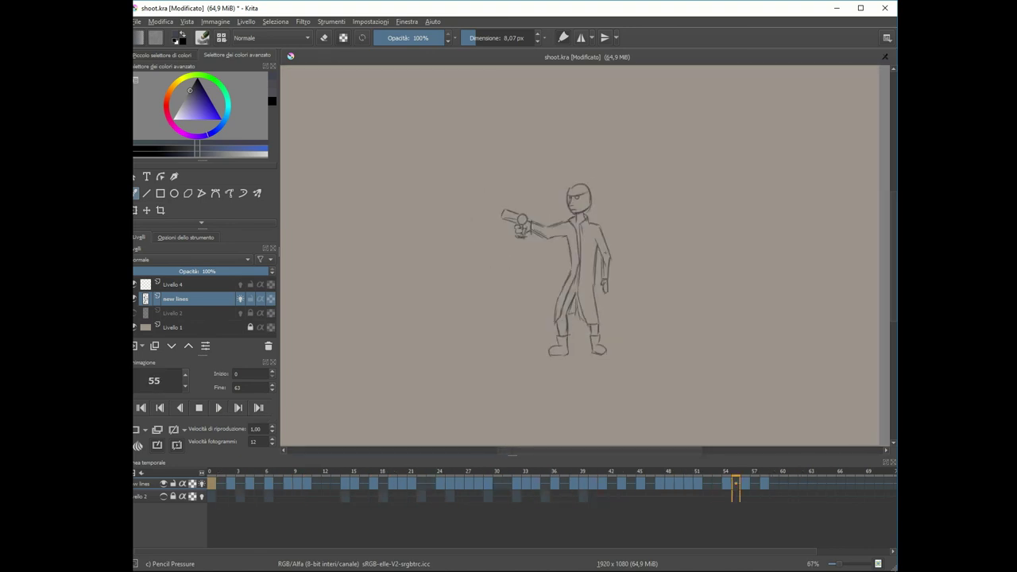
pyautogui.hotkey('ctrl', 's')
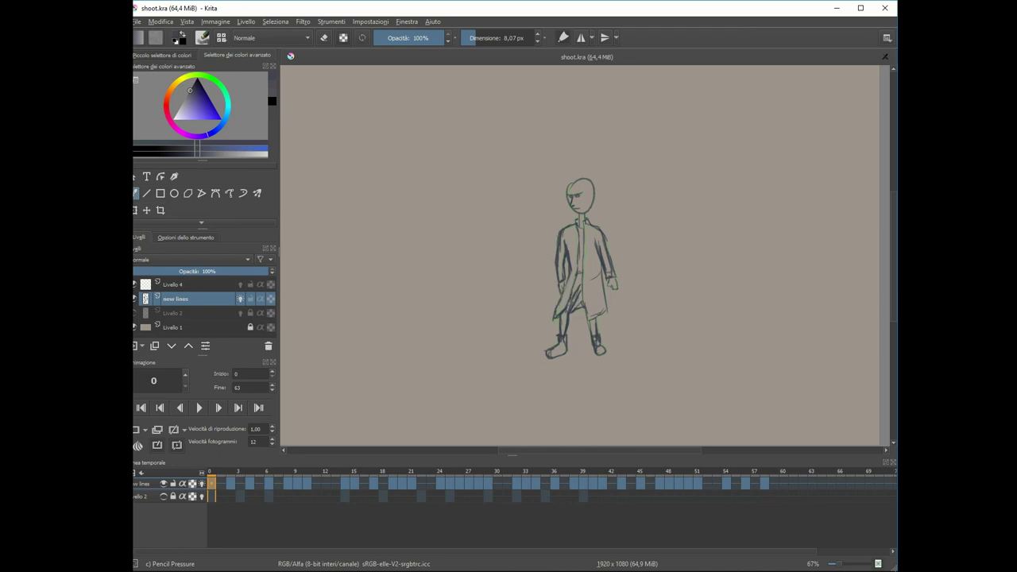
# Switch to the OBS Studio window with Alt+Tab.
pyautogui.hotkey('alt', 'Tab')
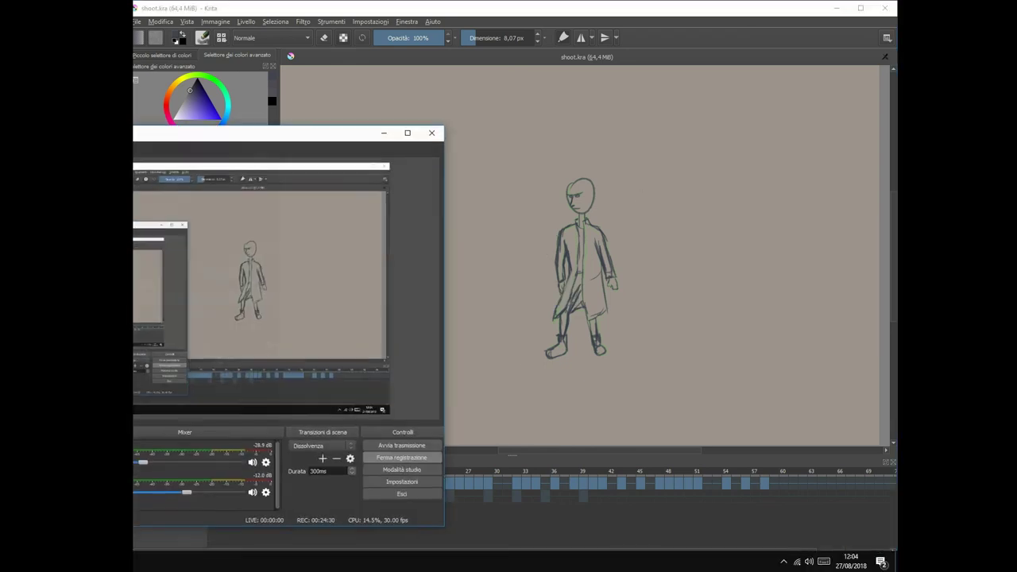